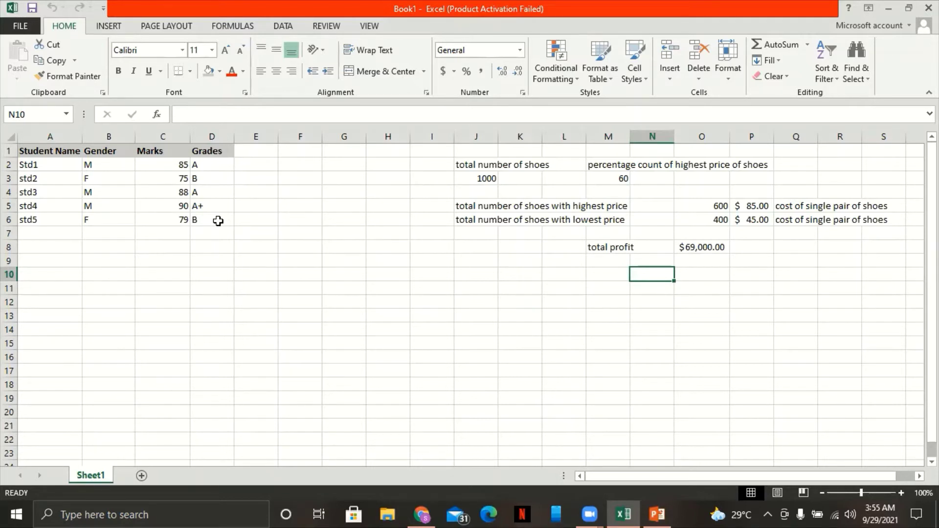
Step: Switch the ribbon to the Data tab to reach the sorting and filtering tools
left_click(283, 26)
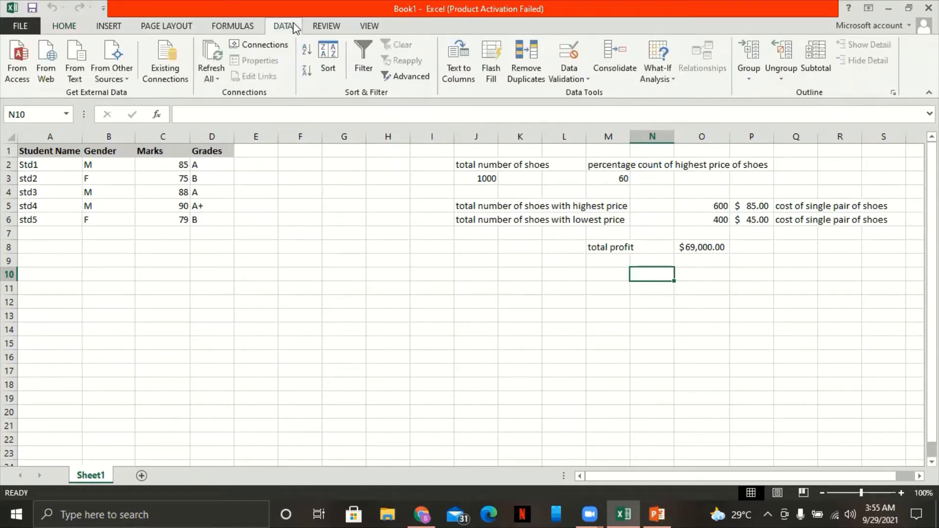
Step: Sort the student table by Marks on cell values, smallest to largest (75 up to 90)
left_click(162, 156)
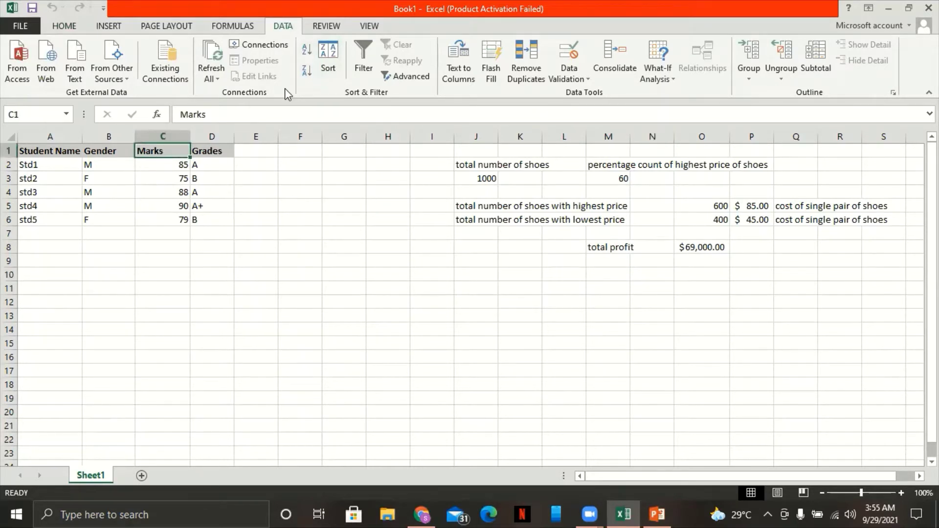
left_click(336, 68)
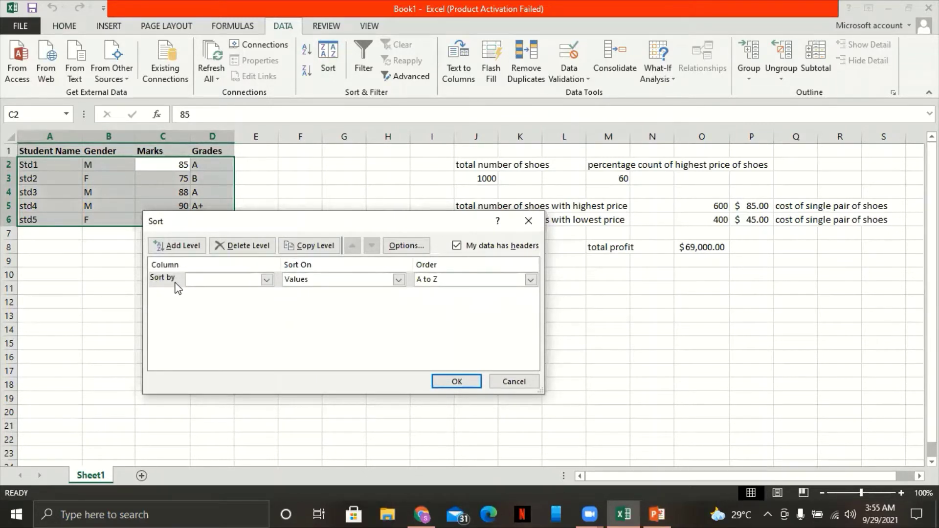
left_click(266, 279)
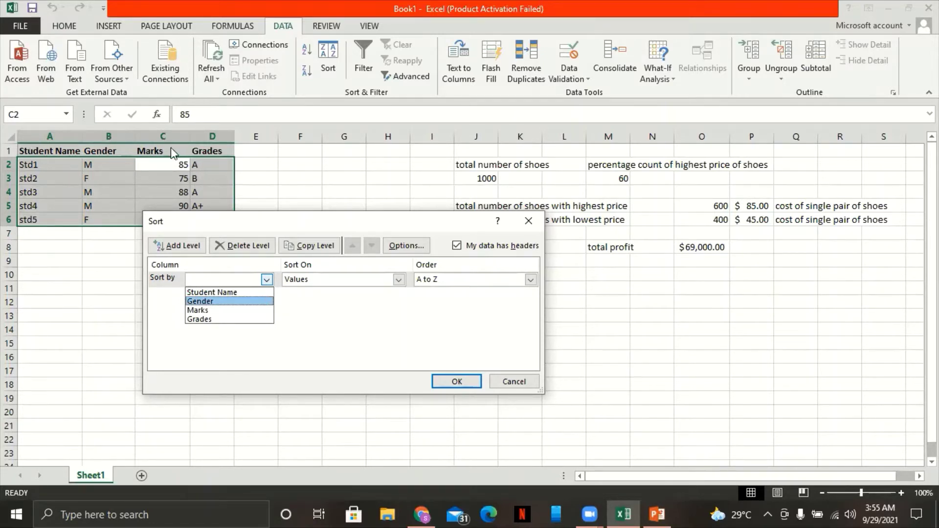
left_click(206, 311)
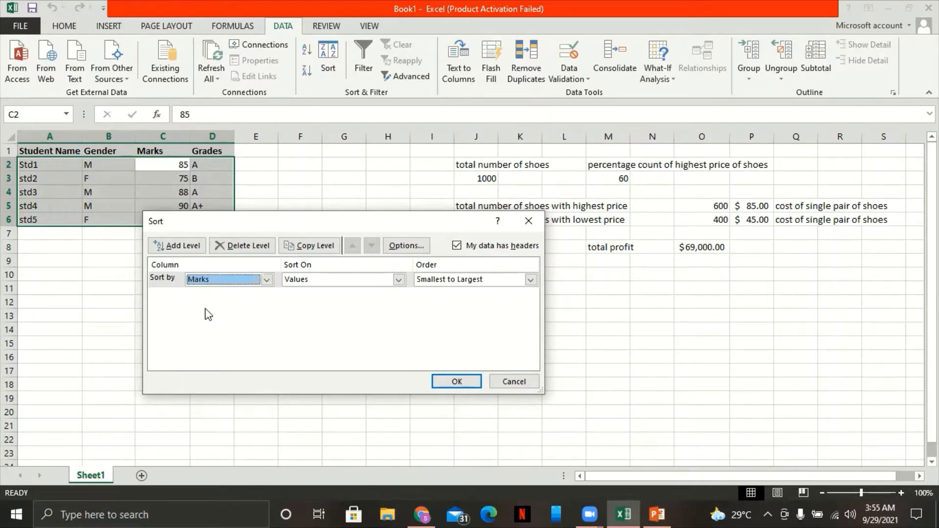
left_click(399, 280)
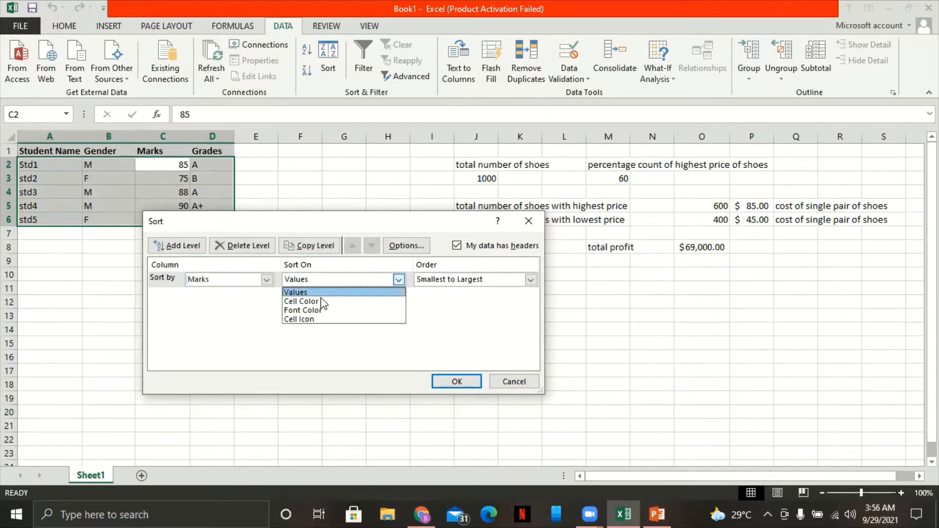
left_click(399, 280)
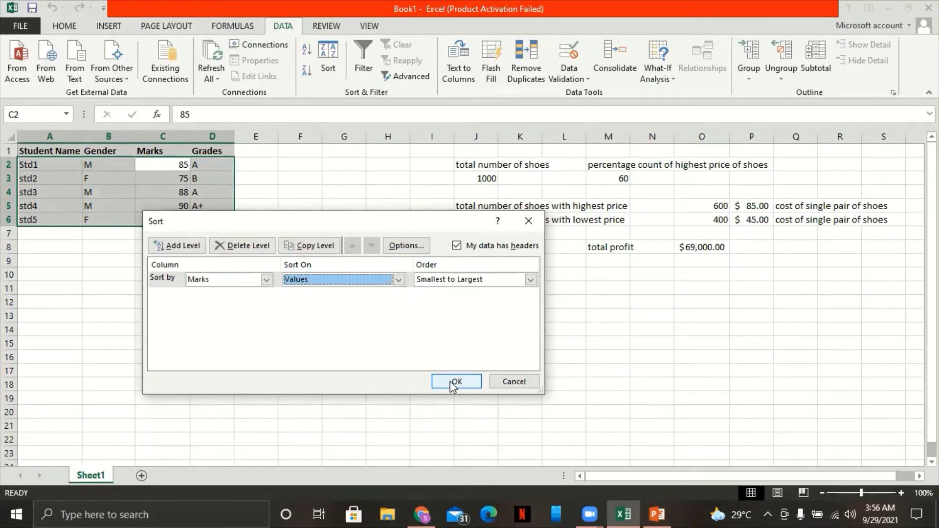
left_click(454, 382)
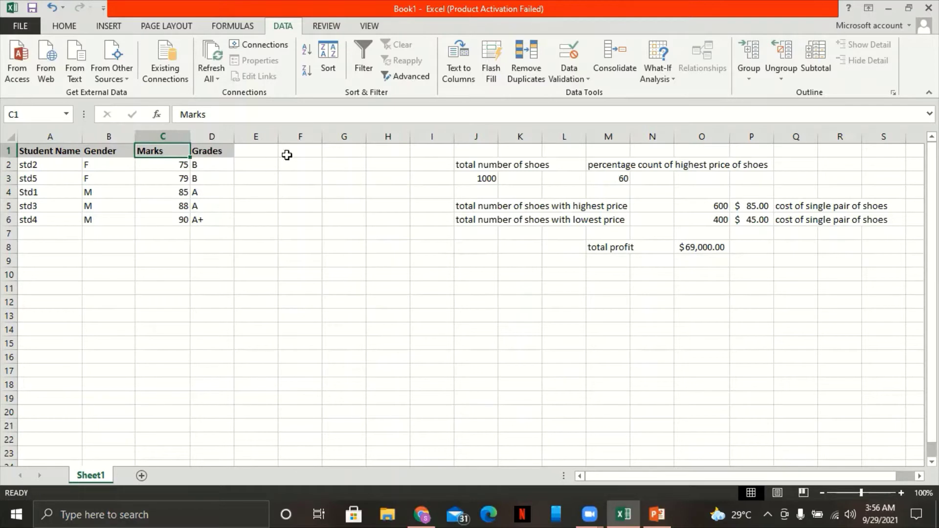
left_click(363, 64)
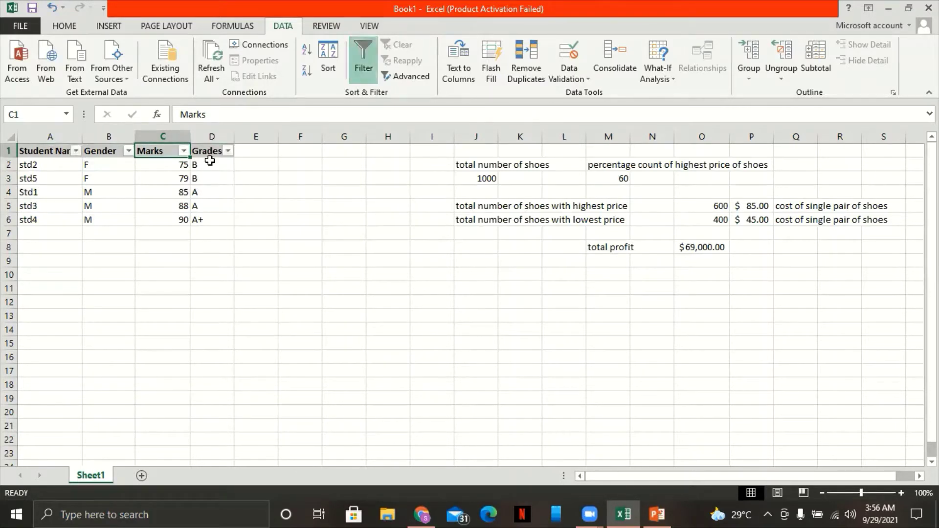
left_click(76, 151)
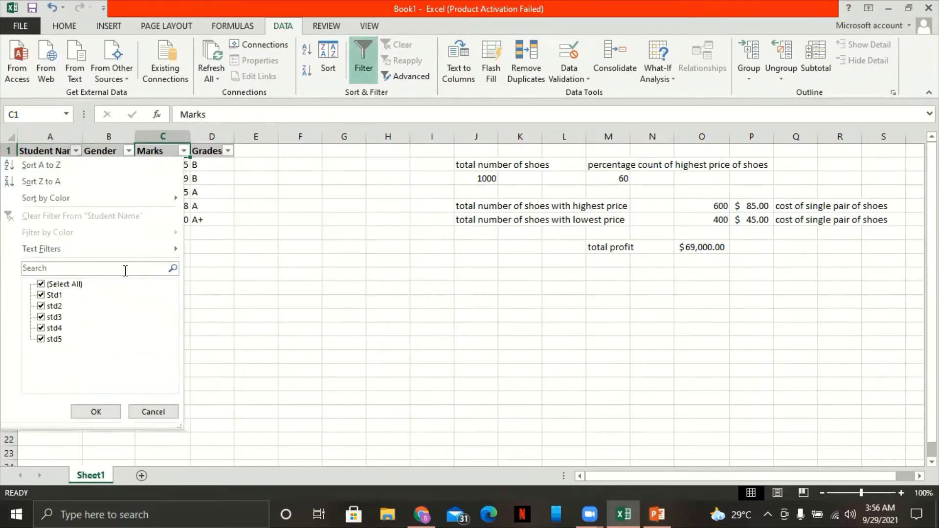
left_click(129, 152)
left_click(128, 151)
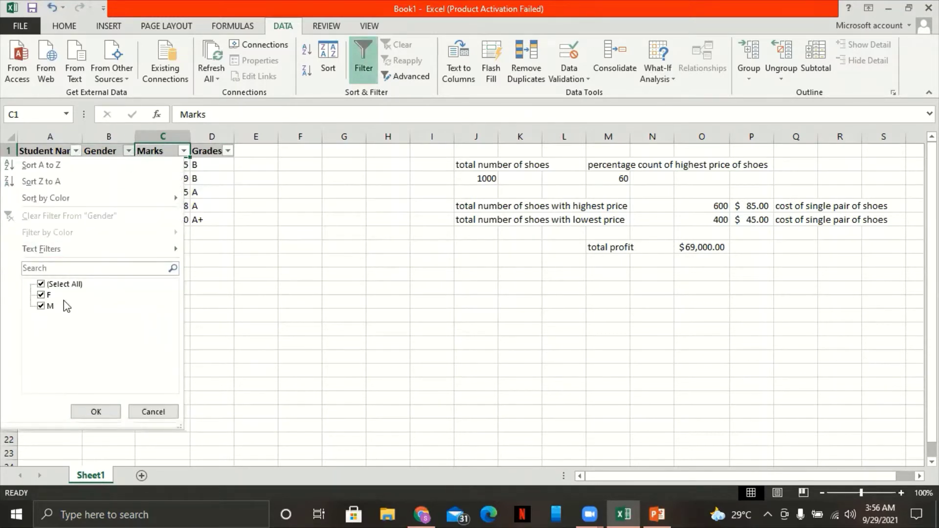
left_click(41, 295)
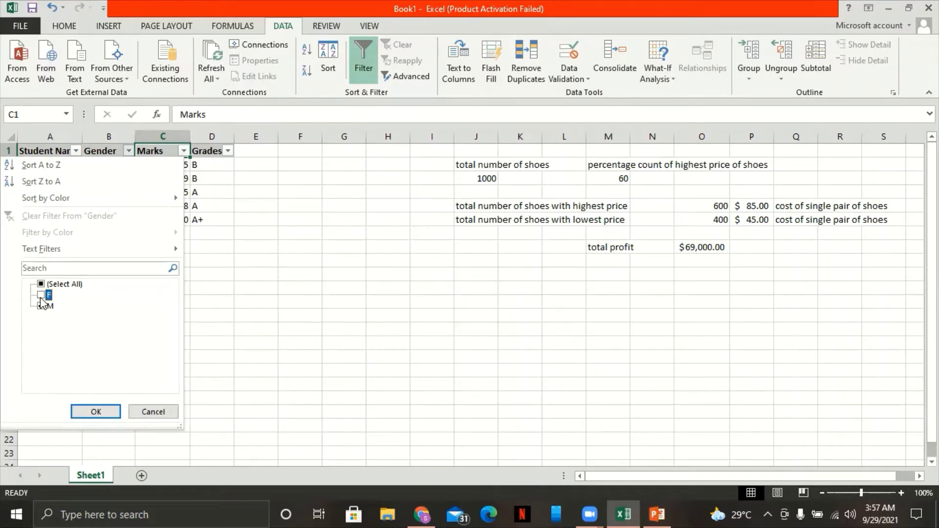
left_click(107, 414)
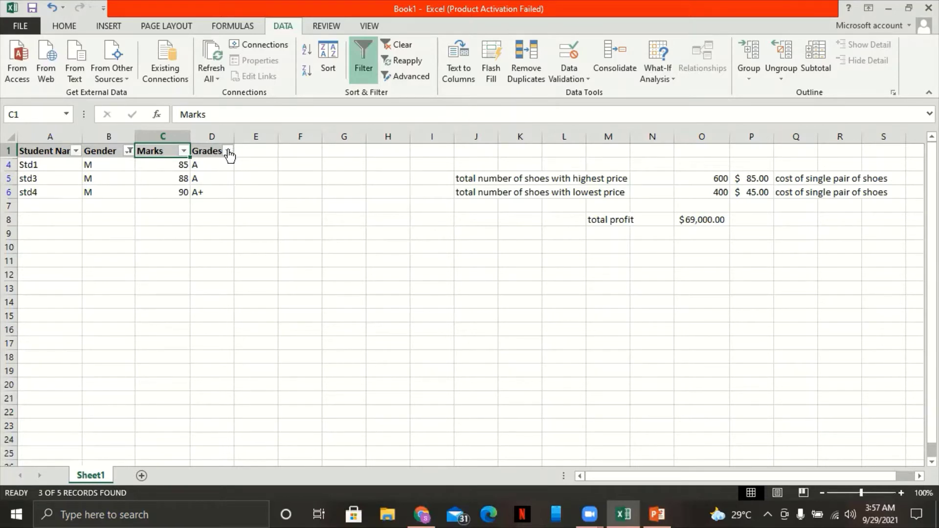
left_click(228, 151)
left_click(228, 149)
left_click(76, 151)
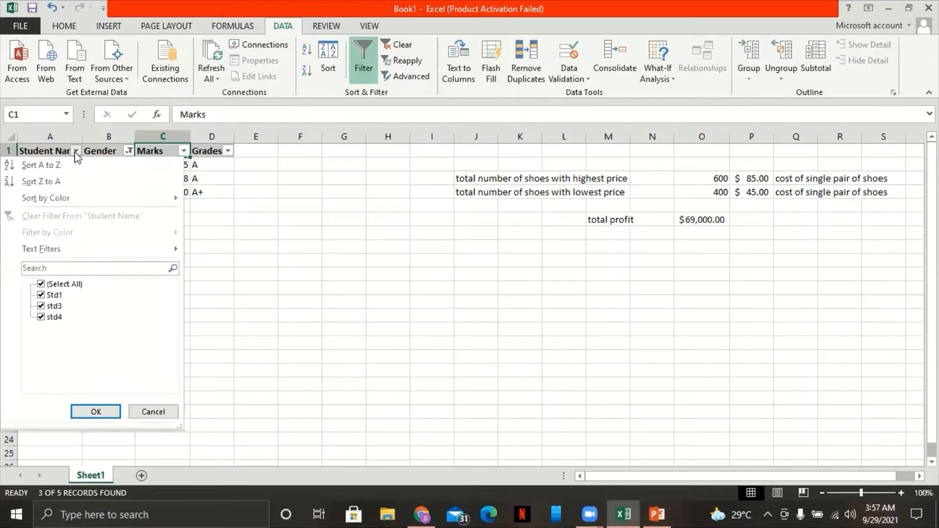
left_click(76, 151)
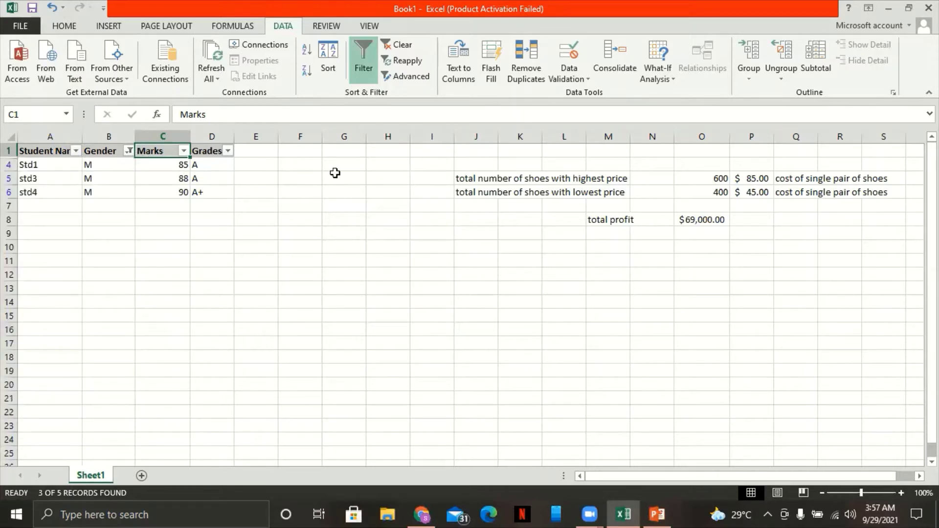
left_click(353, 82)
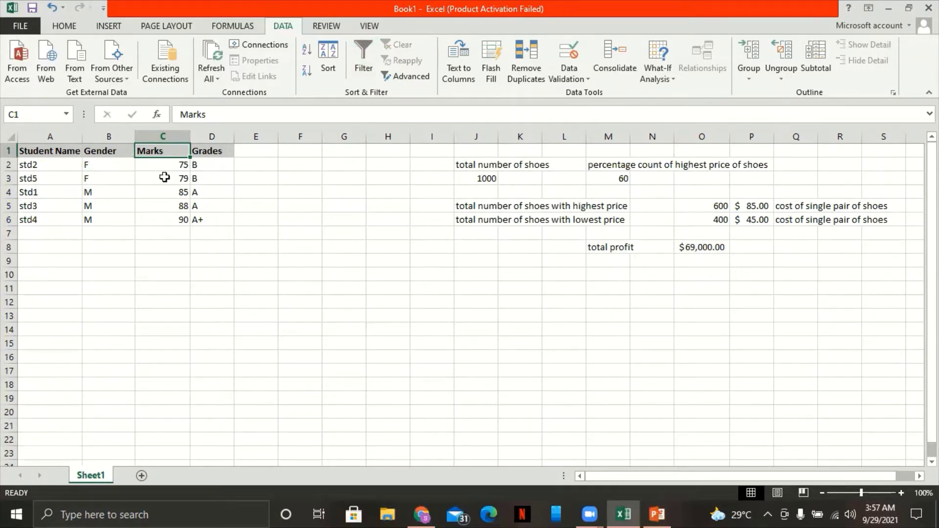
Step: Select the Marks values C2:C6 and bring up Home's Conditional Formatting Top/Bottom Rules
left_click_drag(157, 168, 163, 219)
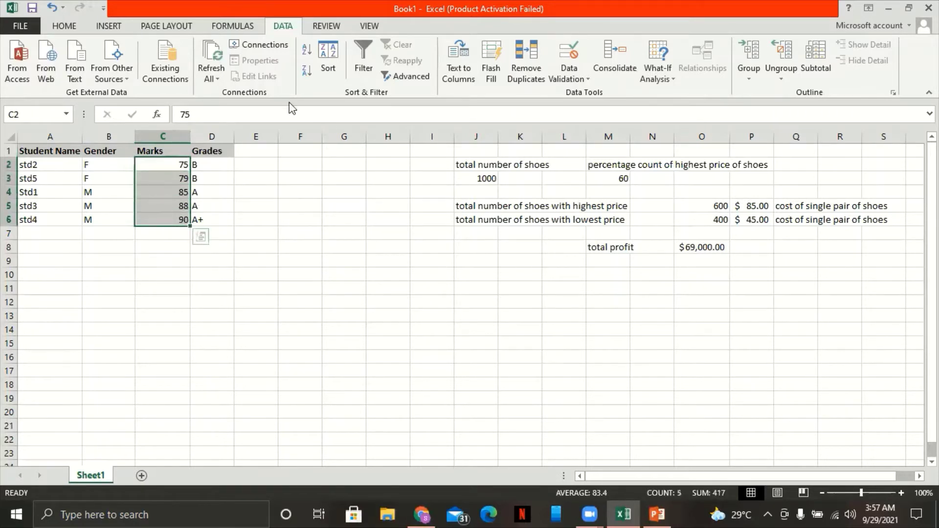
left_click(64, 26)
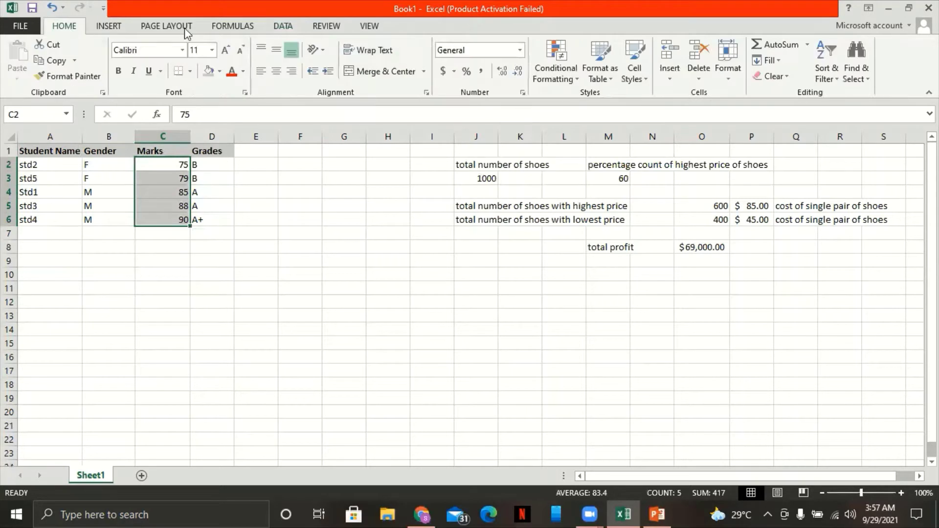
left_click(569, 82)
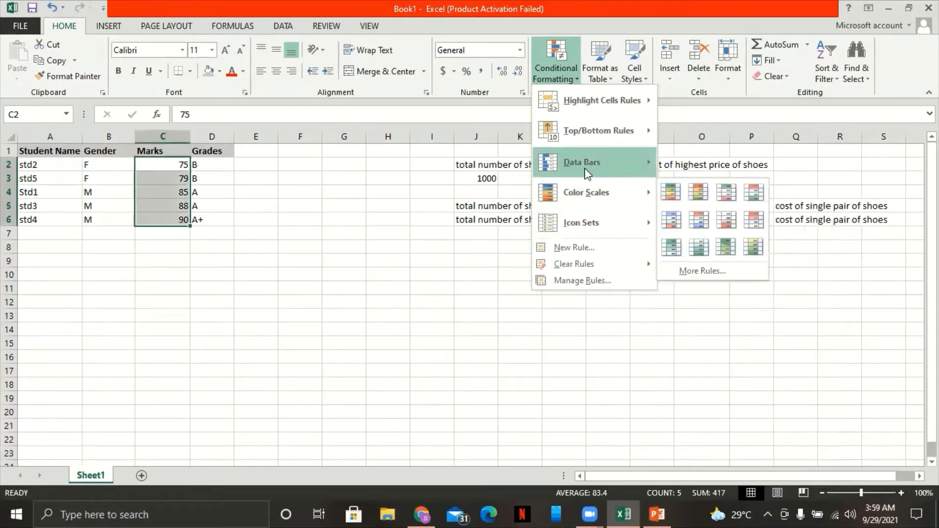
mouse_move(595, 130)
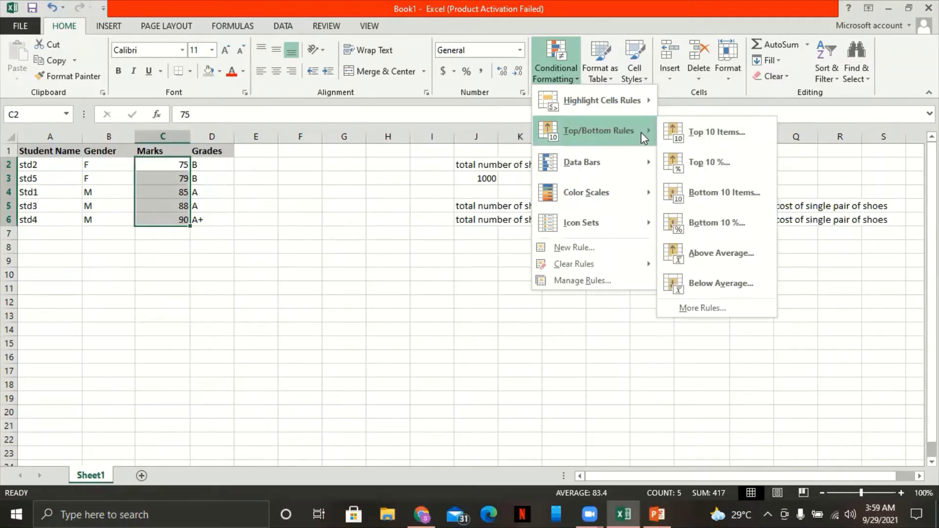
Step: Apply a Top 3 Items rule with Light Red Fill with Dark Red Text to the Marks
left_click(680, 138)
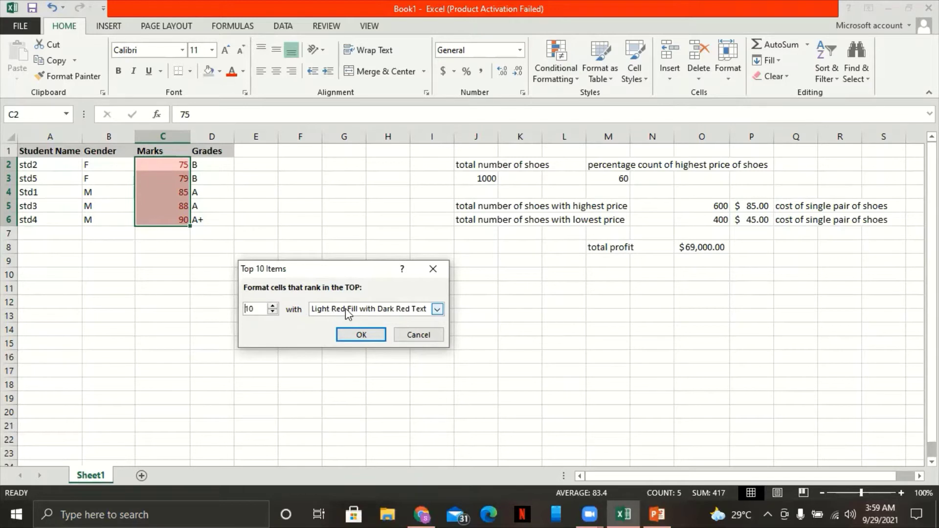
left_click(273, 311)
left_click(273, 311)
left_click(272, 311)
left_click(273, 311)
left_click(272, 312)
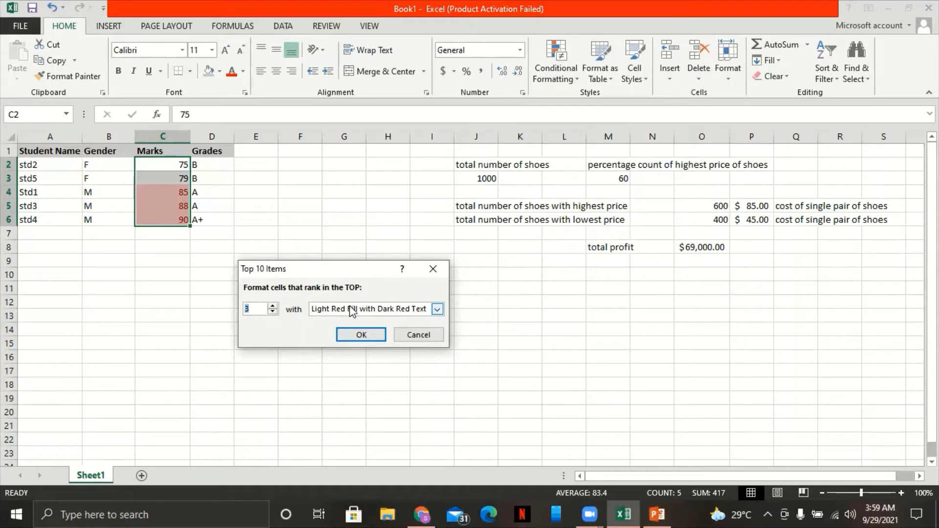
left_click(361, 335)
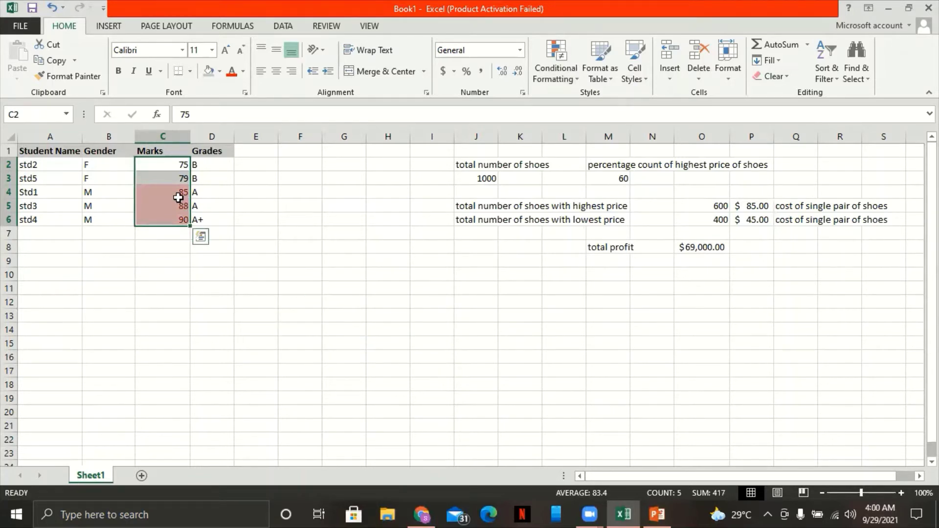
left_click(248, 237)
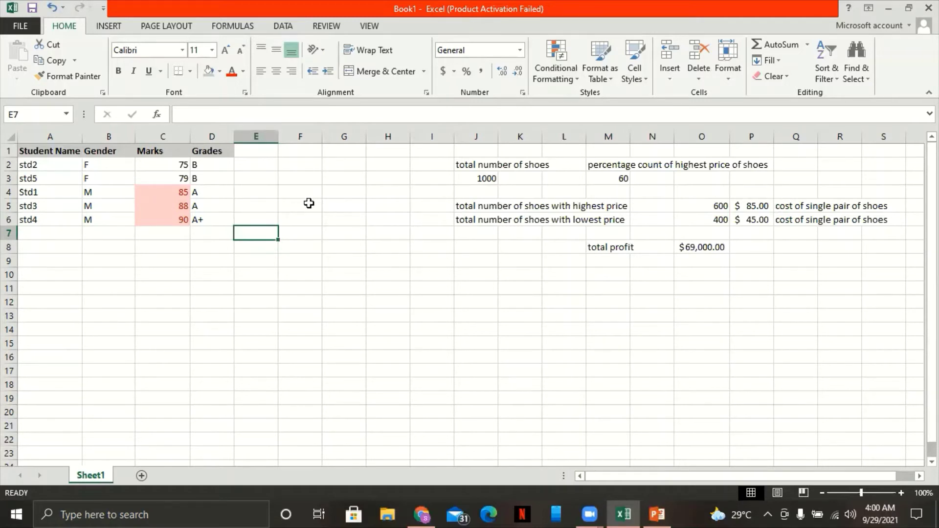
left_click(578, 77)
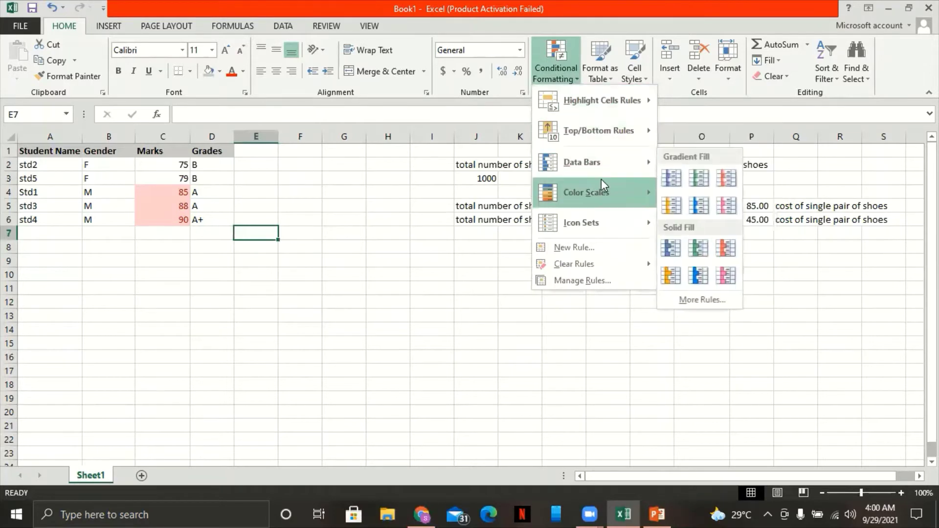
mouse_move(587, 192)
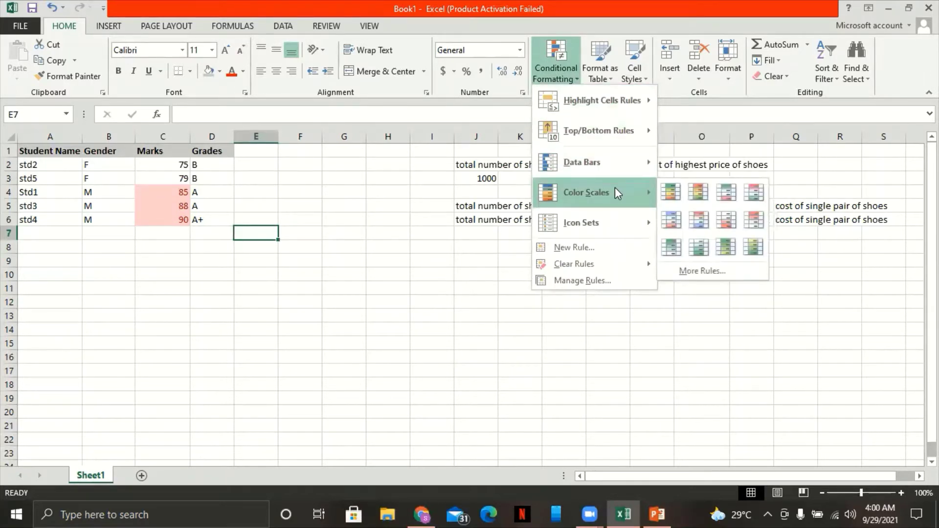
left_click(147, 164)
left_click_drag(147, 164, 155, 218)
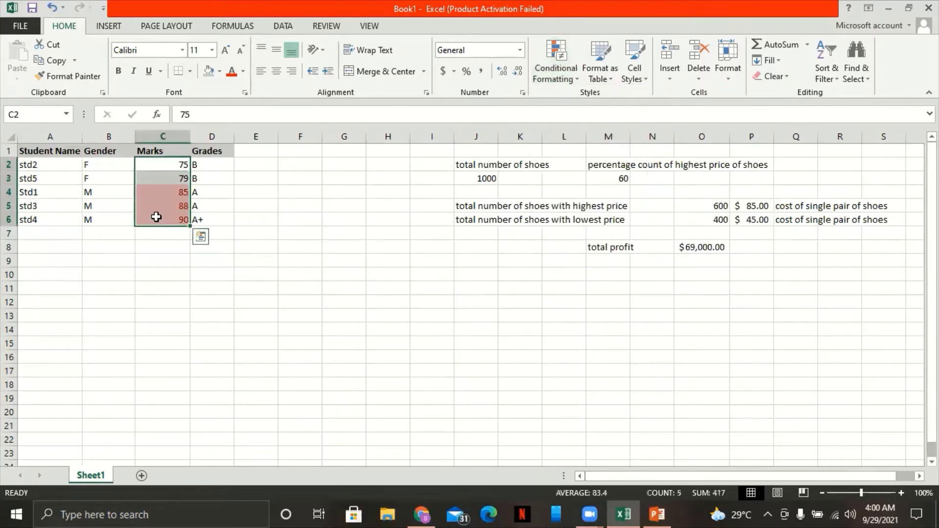
left_click(561, 79)
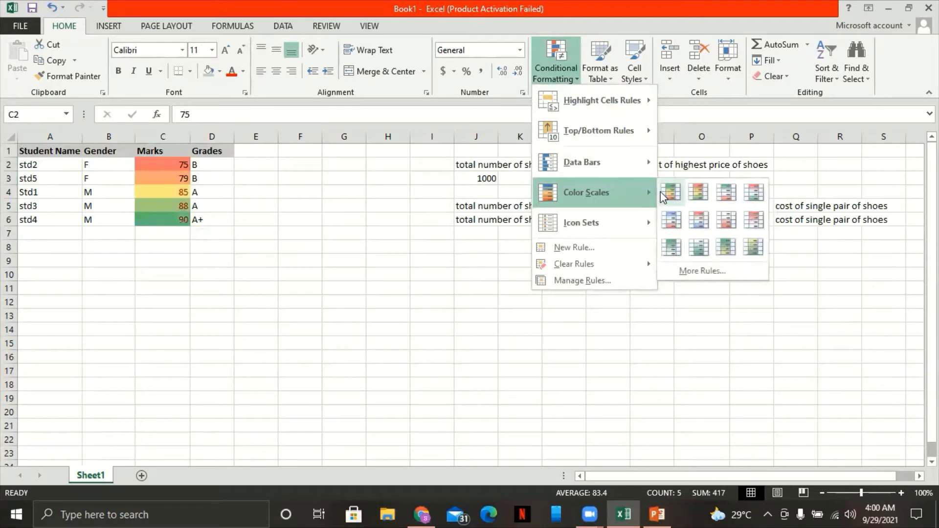
mouse_move(587, 192)
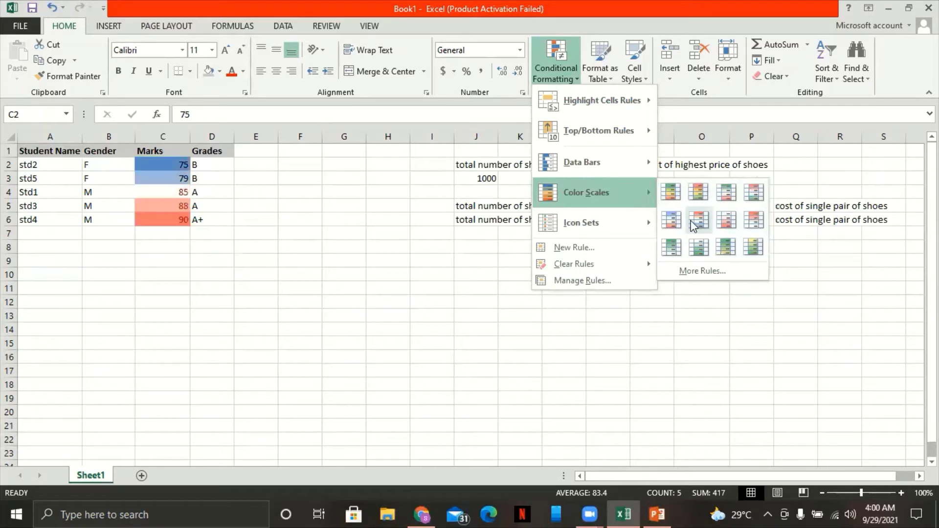
left_click(422, 246)
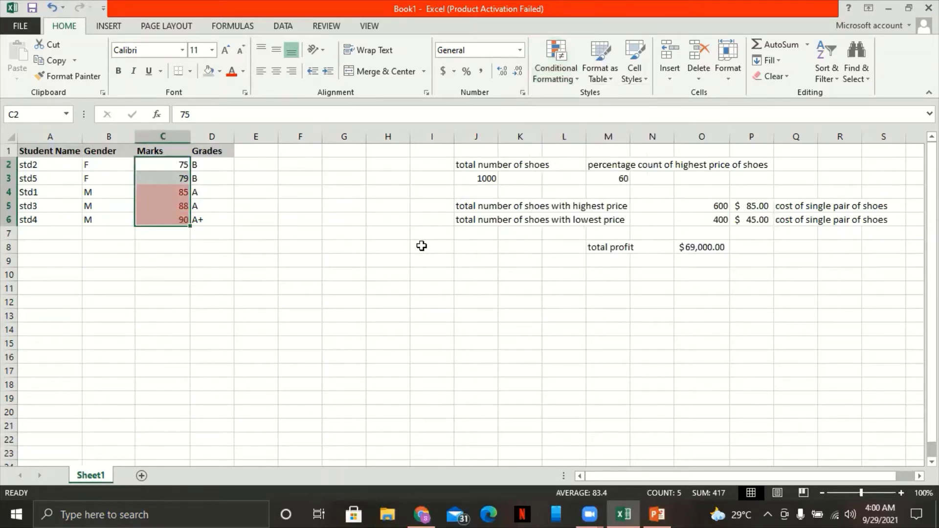
key("ctrl+z")
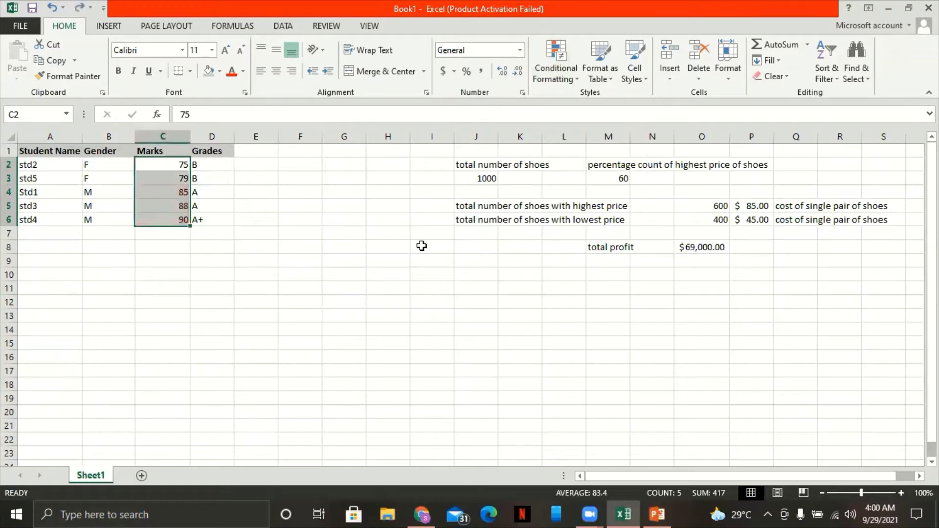
left_click(421, 246)
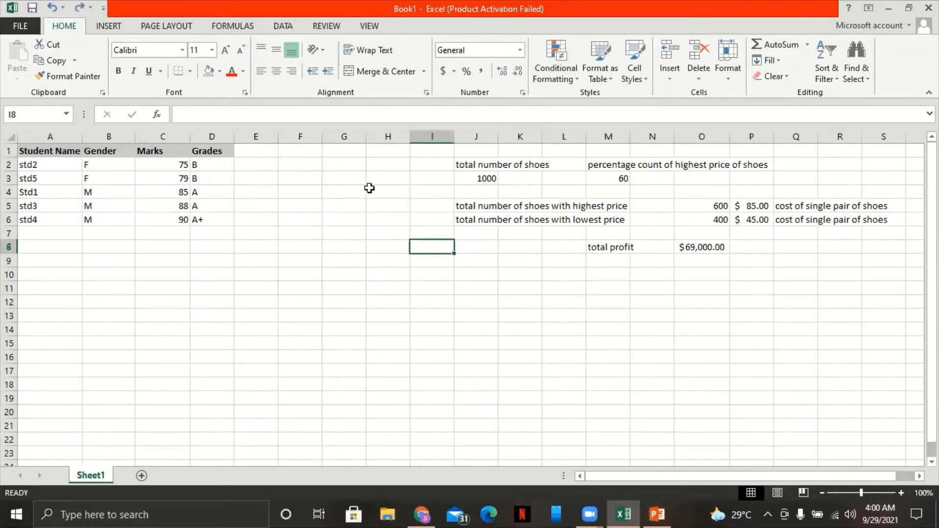
left_click(658, 513)
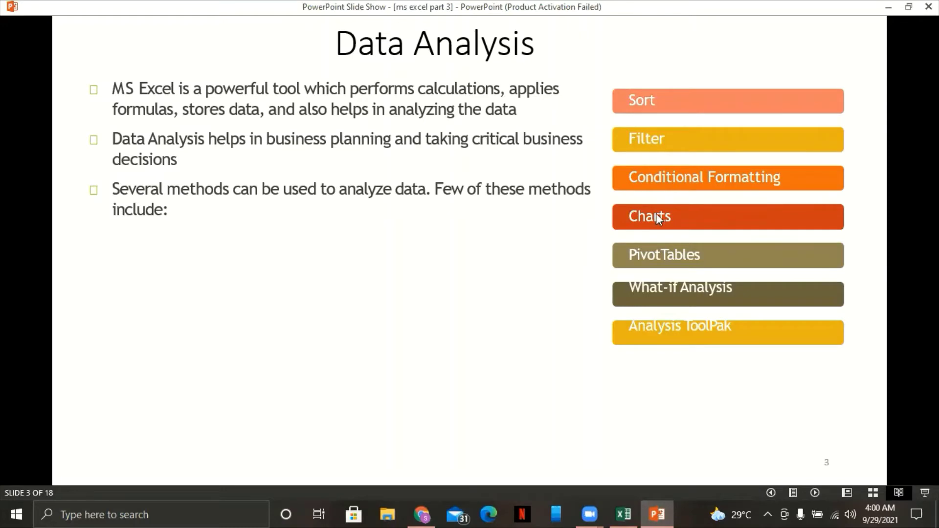
left_click(623, 513)
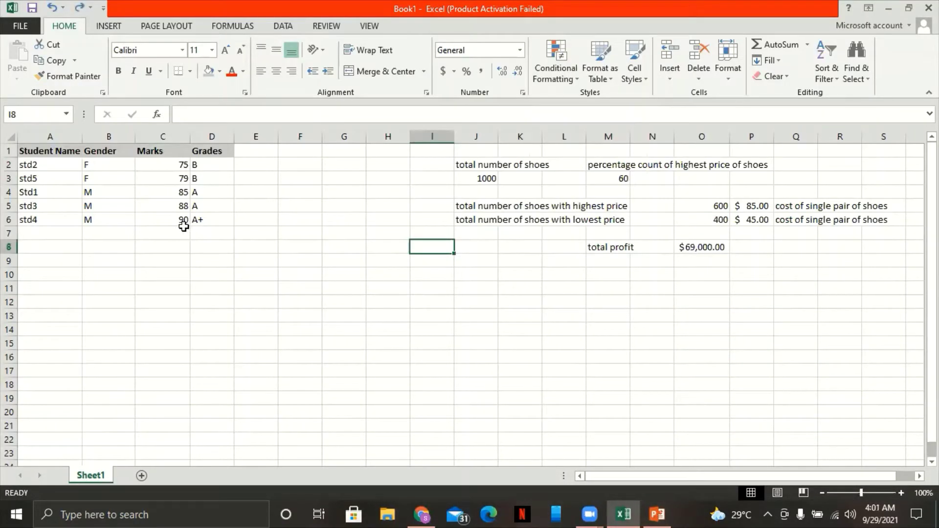
Step: Insert a 2-D pie chart of the Marks values C2:C6 beside the student table
left_click_drag(175, 220, 168, 164)
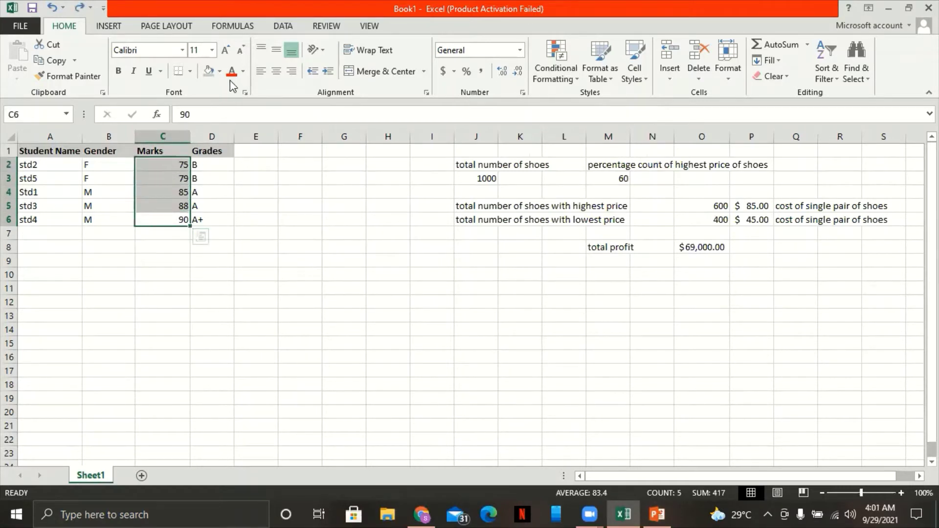
left_click(110, 26)
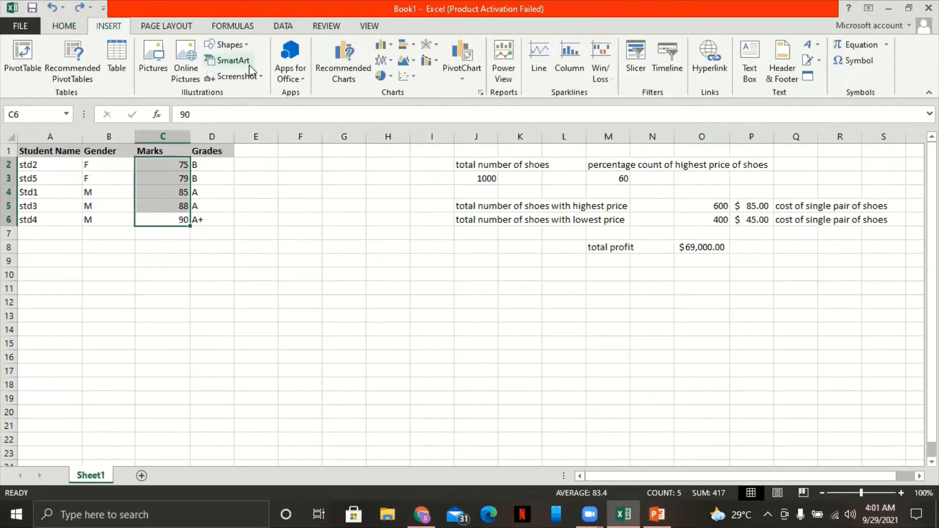
left_click(384, 77)
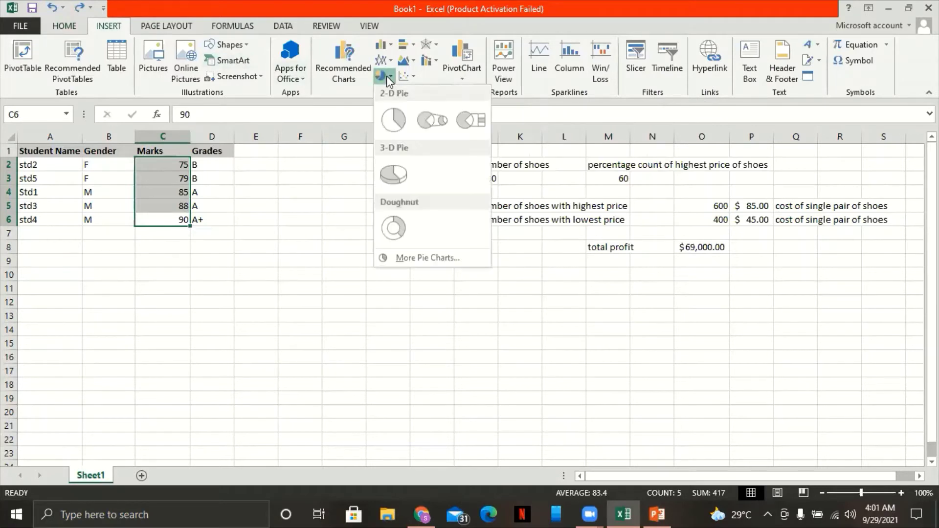
left_click(393, 120)
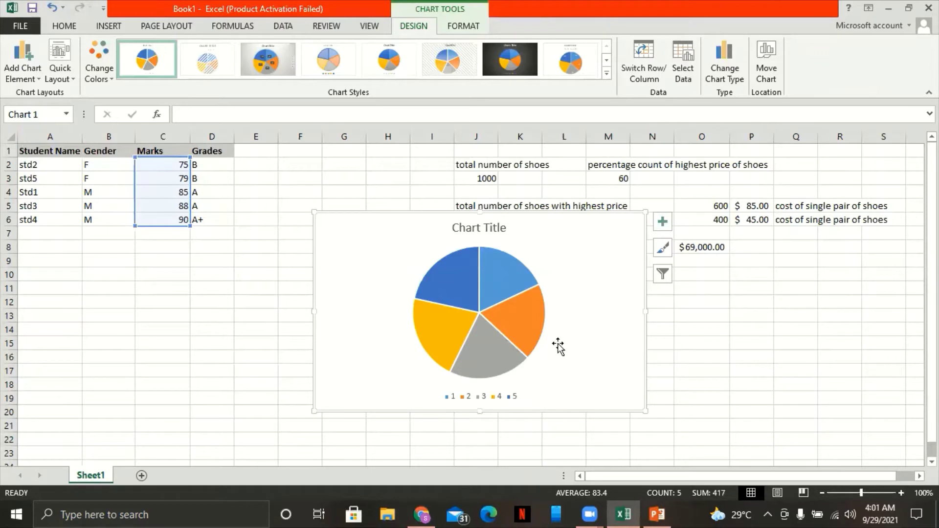
left_click(664, 223)
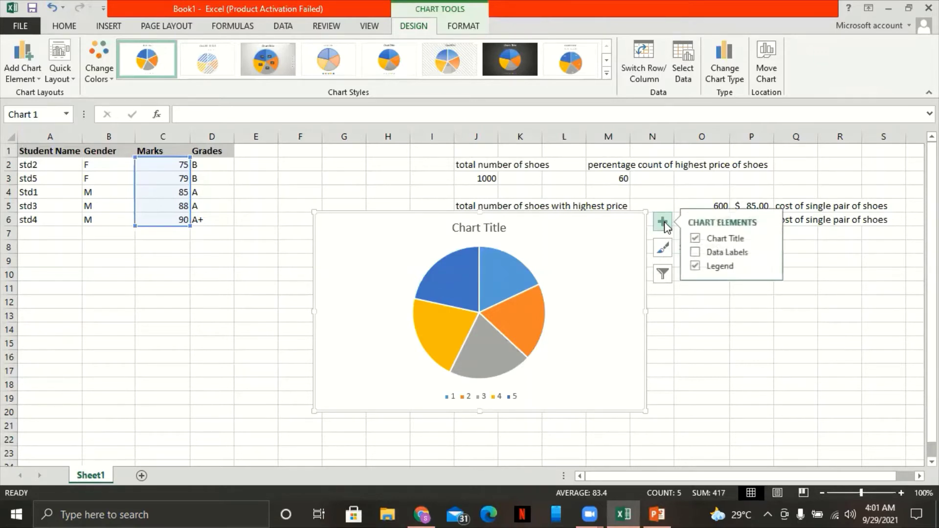
Step: Turn on Data Labels so each pie slice shows its mark, 75 through 90
left_click(696, 252)
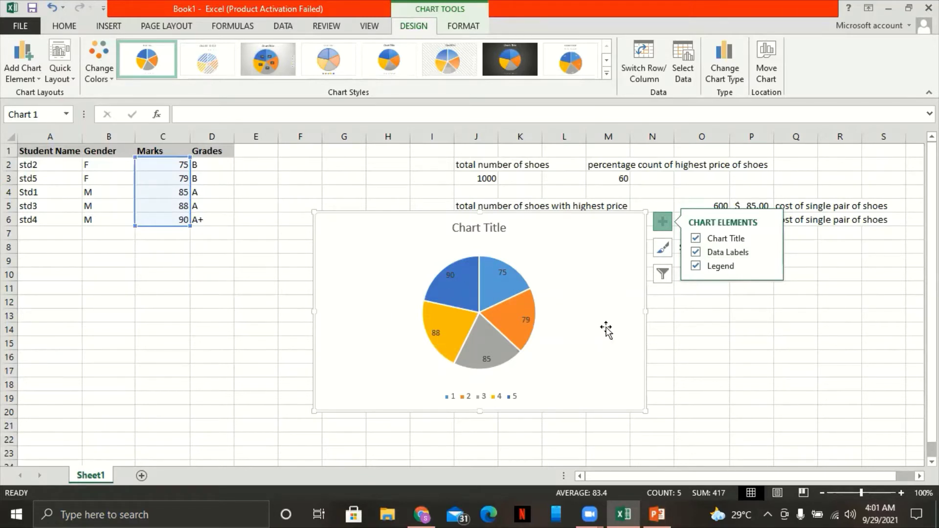
left_click(660, 224)
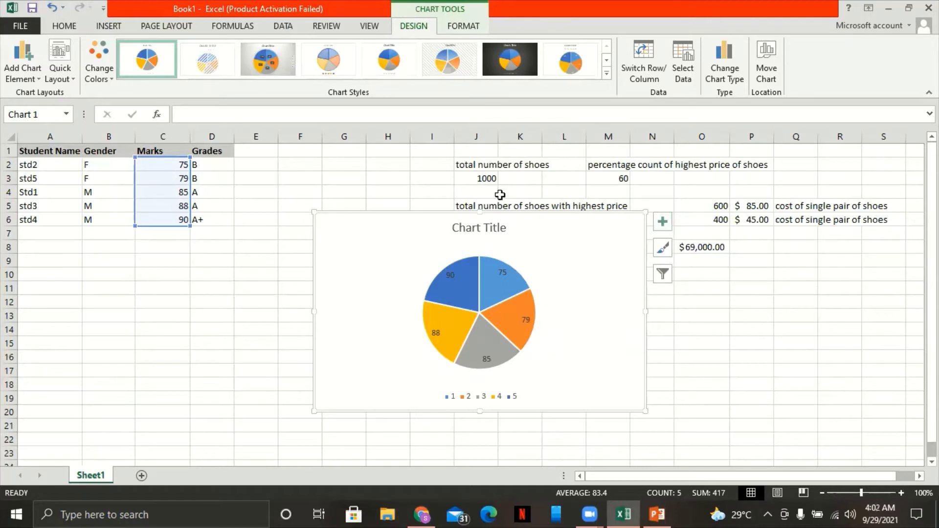
Step: Preview the column chart styles under Insert, then dismiss them to keep the pie chart
left_click(111, 25)
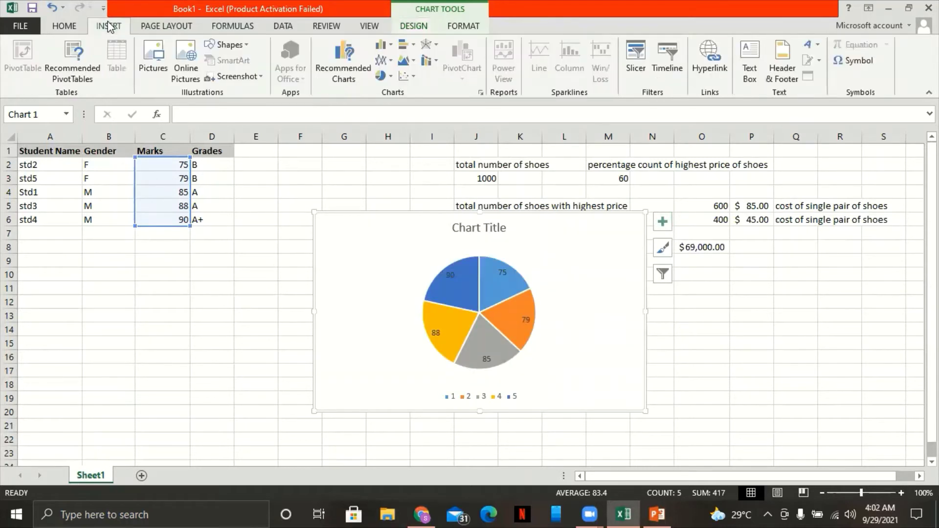
left_click(384, 45)
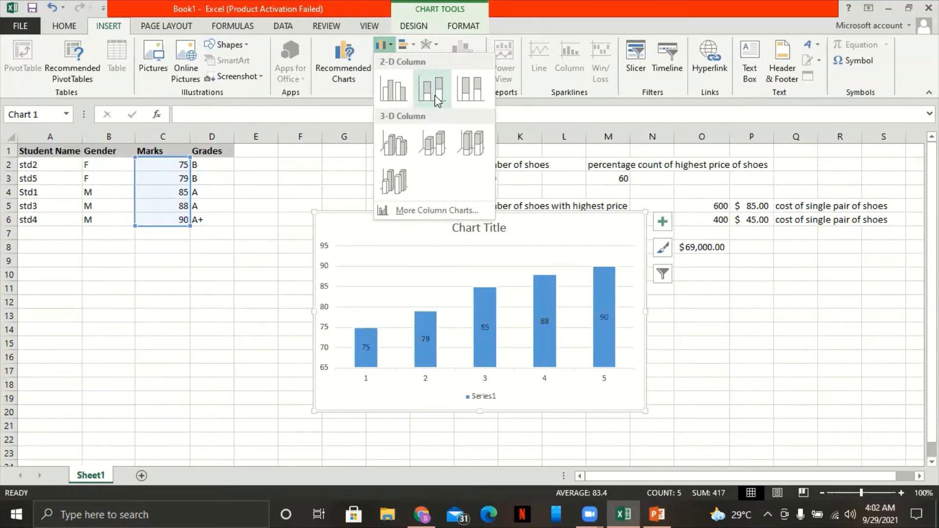
left_click(321, 168)
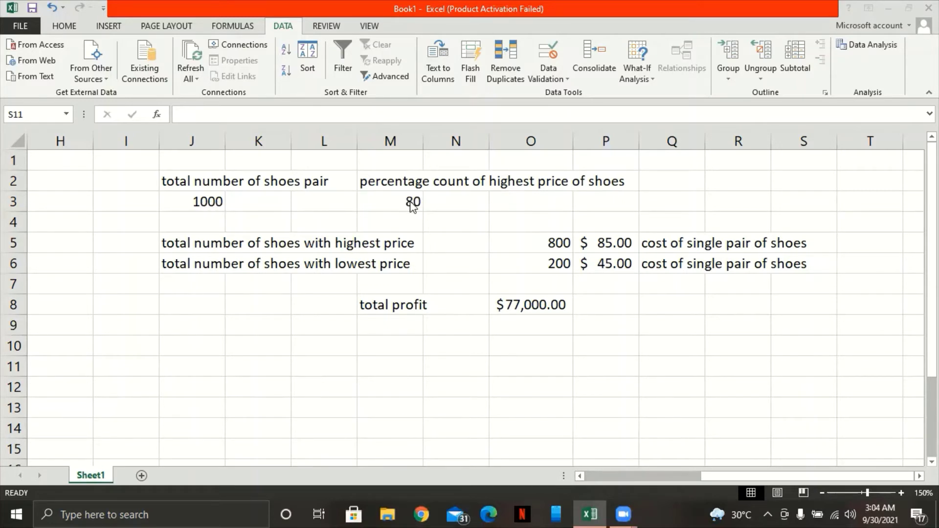
left_click(528, 241)
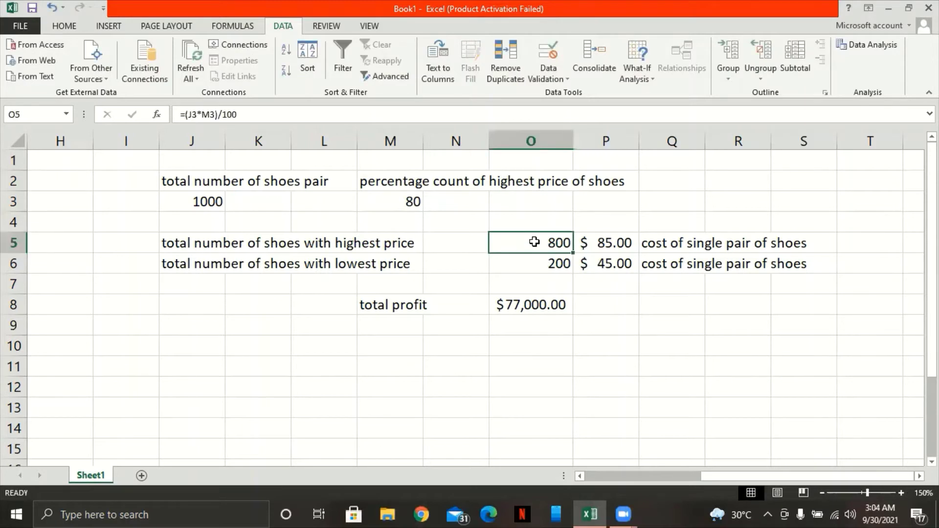
double_click(511, 244)
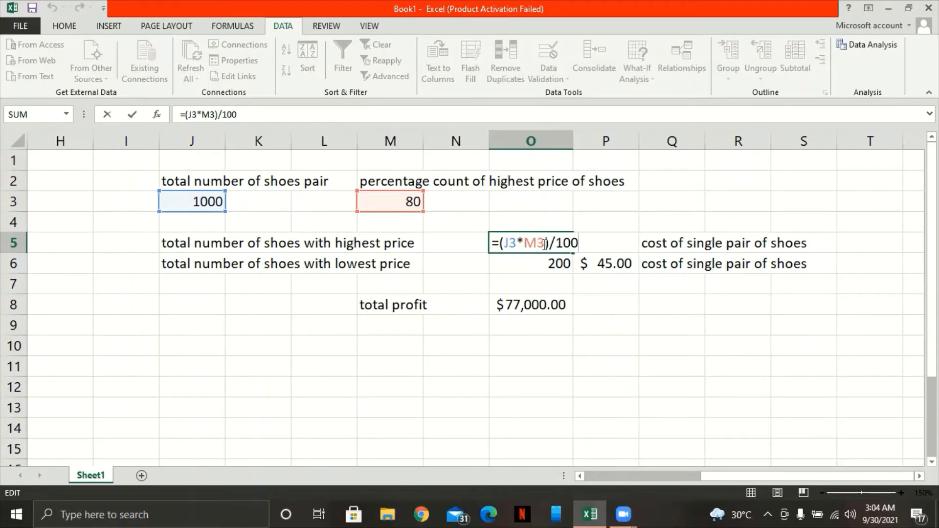
key("Return")
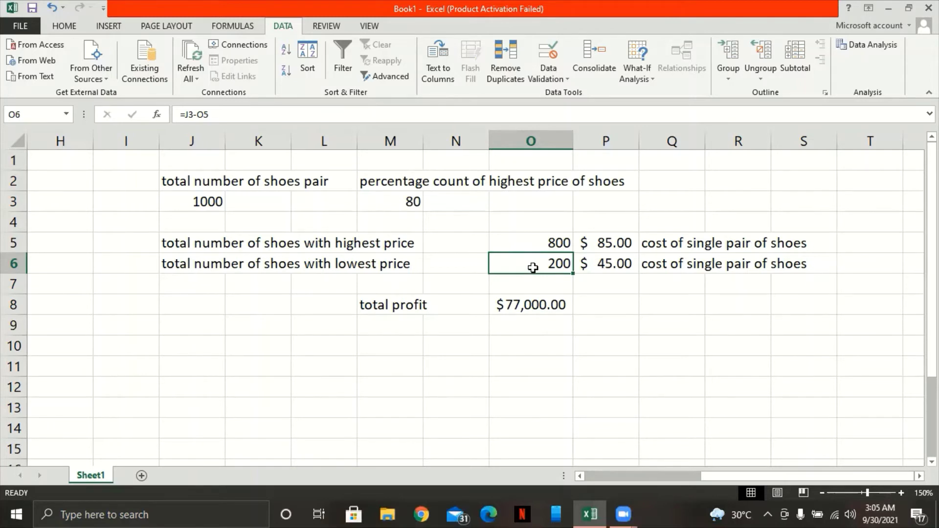
Step: Replace the O6 formula with =(J3*20)/100
double_click(533, 267)
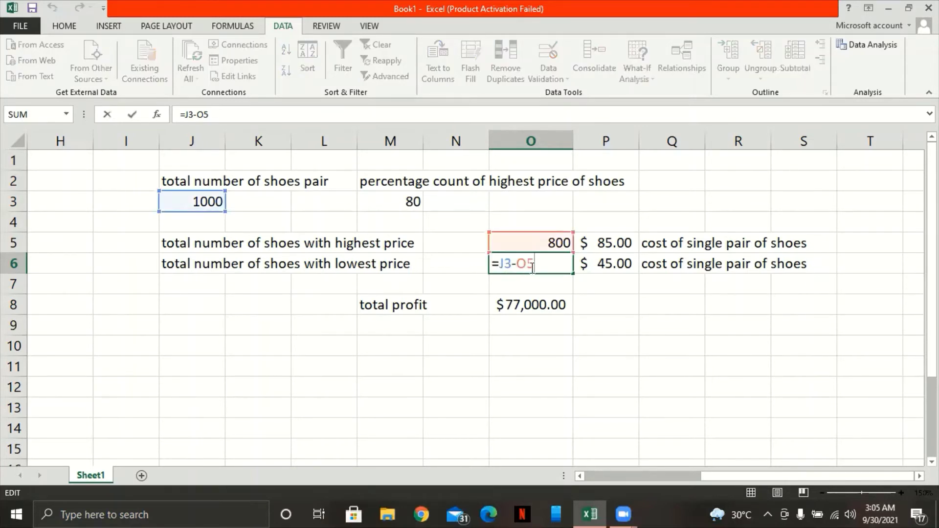
key("BackSpace")
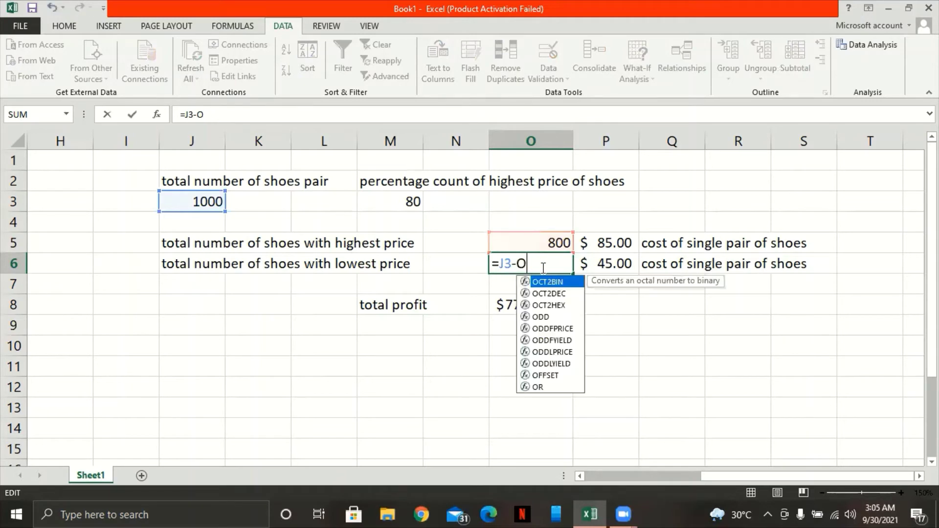
key("BackSpace")
key("BackSpace")
key("BackSpace")
key("BackSpace")
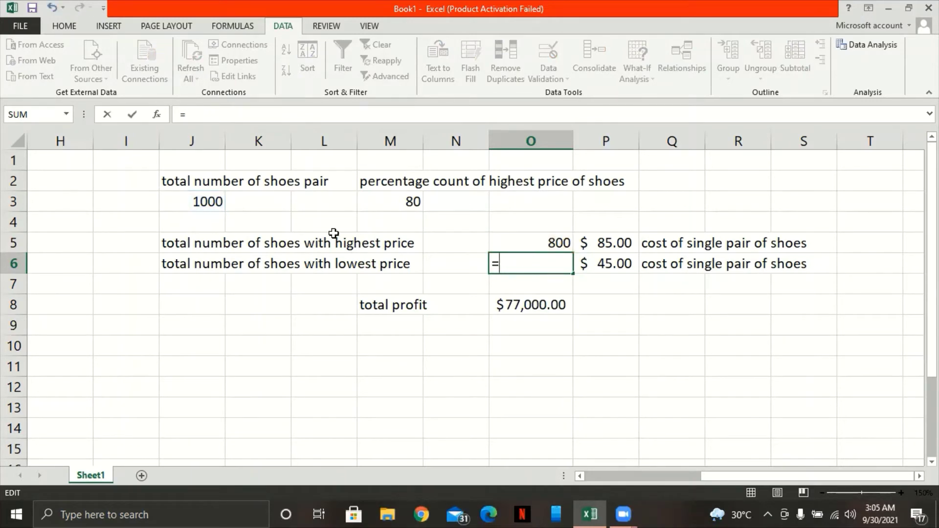
left_click(190, 201)
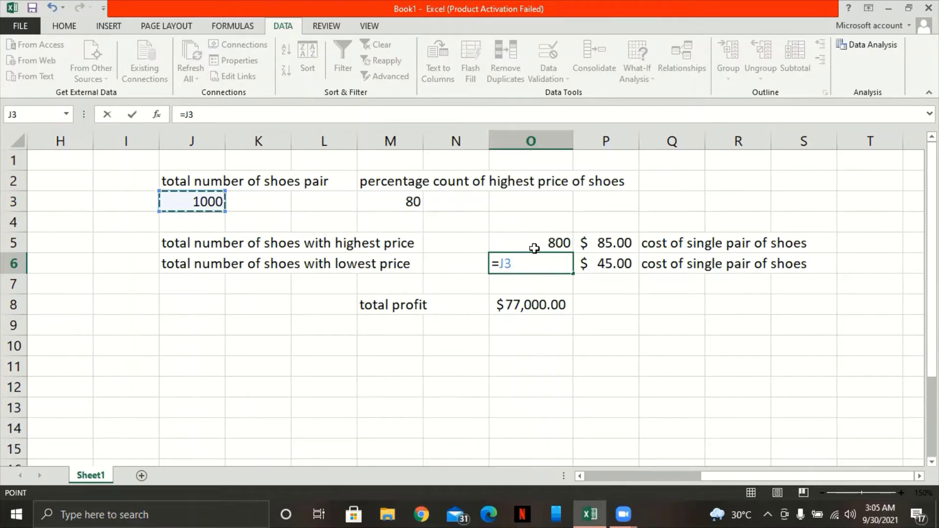
key("BackSpace")
key("BackSpace")
type("(")
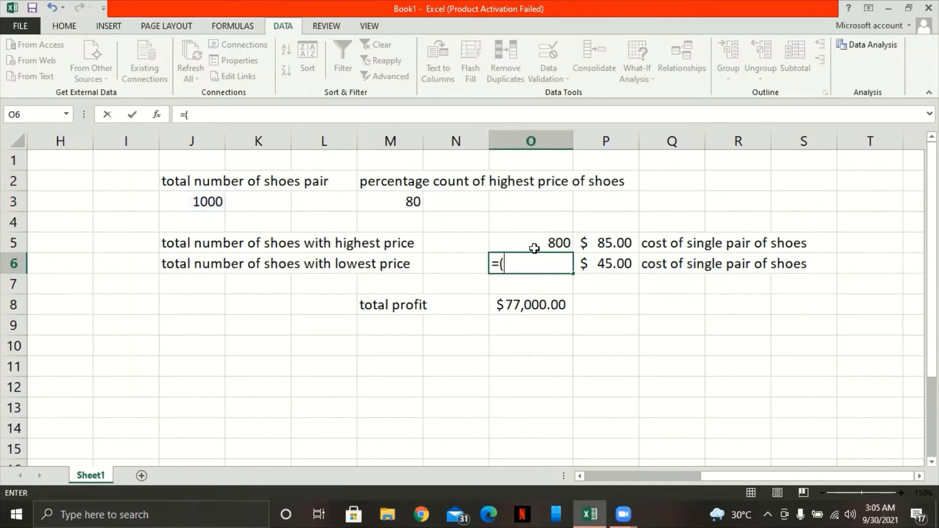
left_click(201, 201)
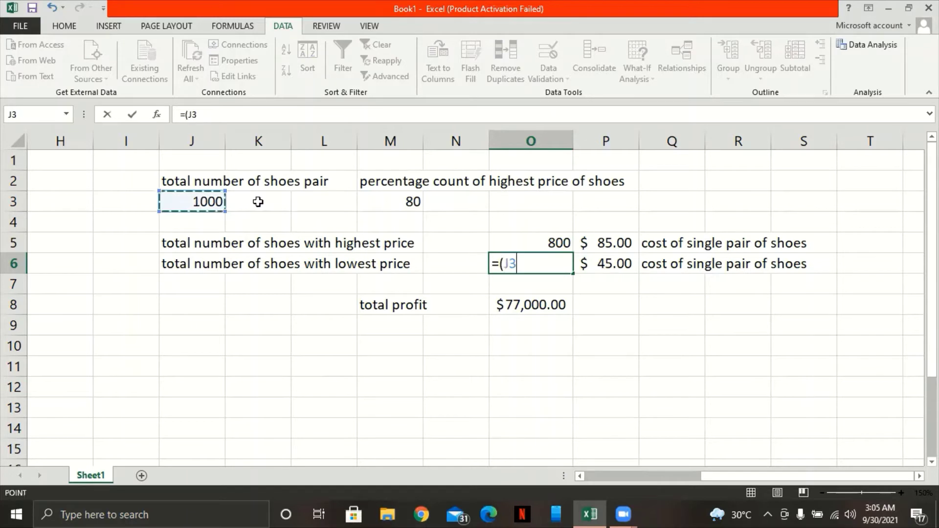
type("*")
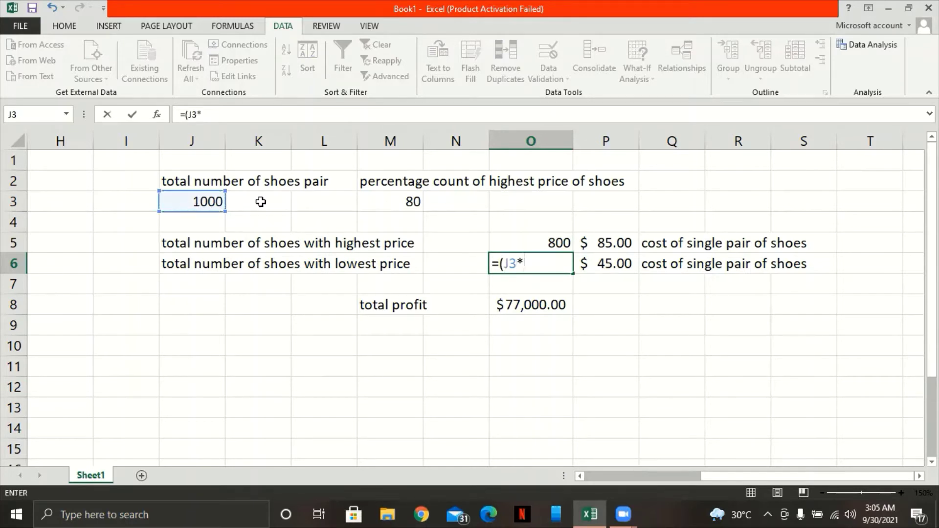
type("2")
type("0)")
type("/")
type("100")
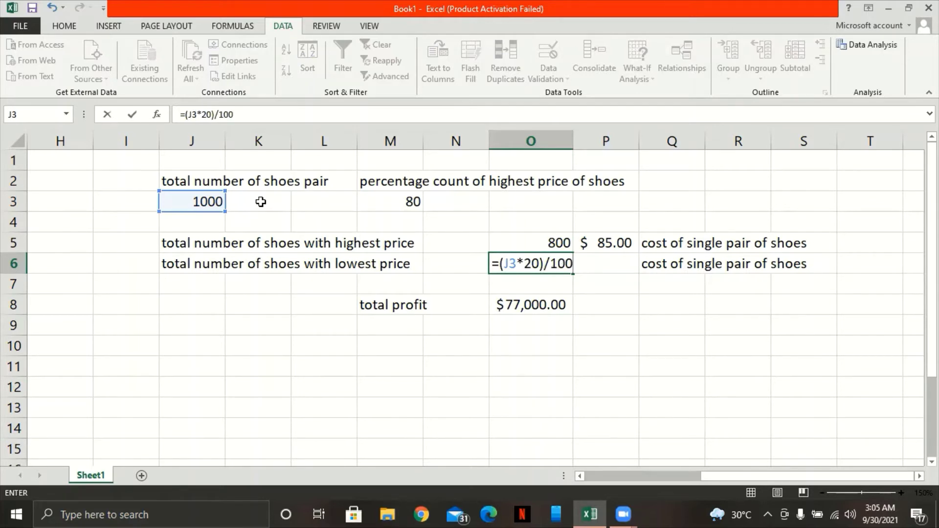
key("Return")
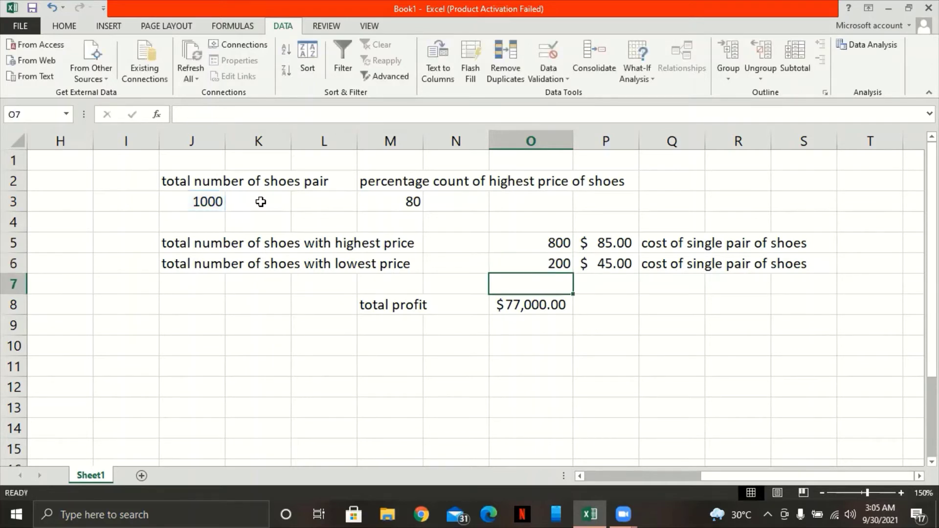
Step: Rewrite O6 as =J3-O5 so the lowest-price count comes to 200 pairs
double_click(515, 266)
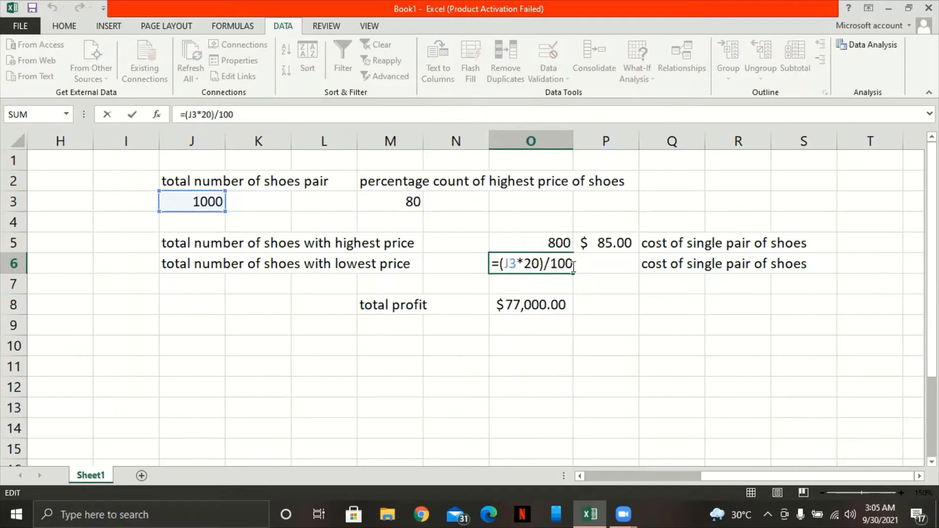
left_click_drag(571, 263, 500, 264)
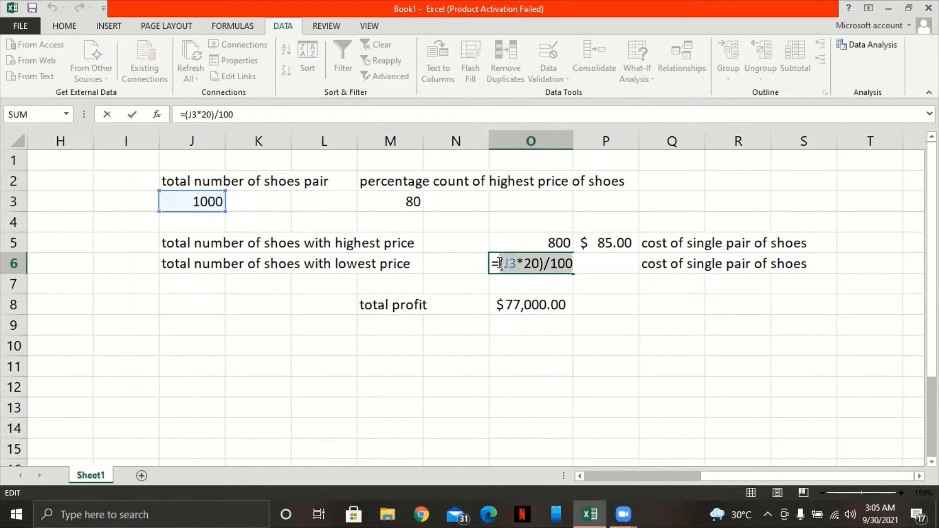
left_click(210, 203)
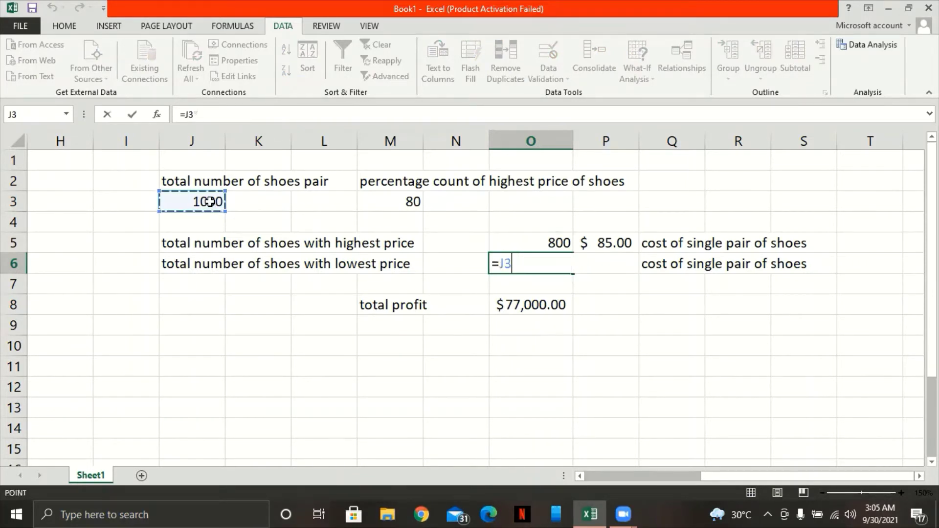
type("-")
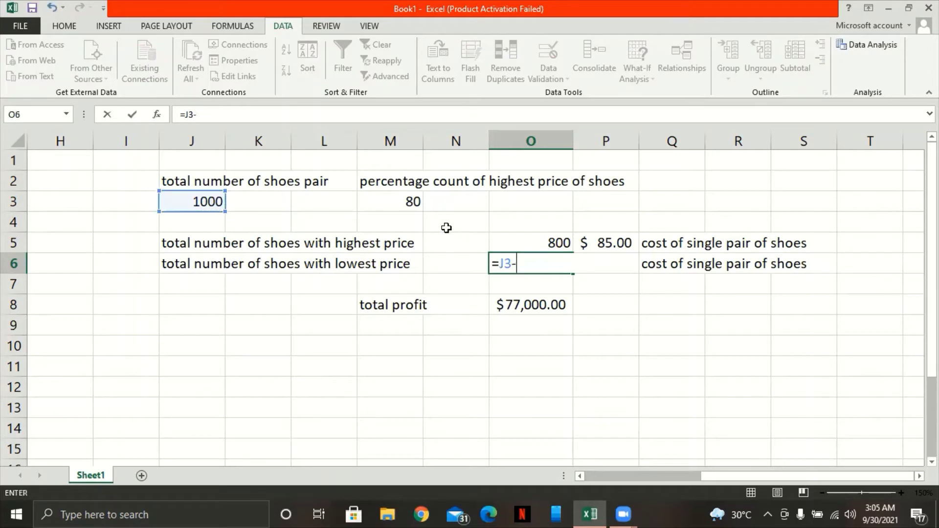
left_click(547, 243)
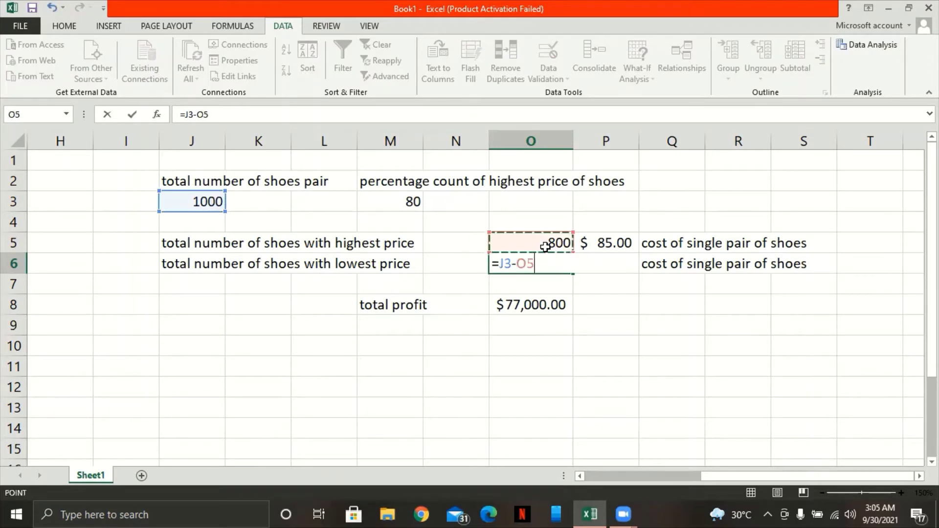
key("Return")
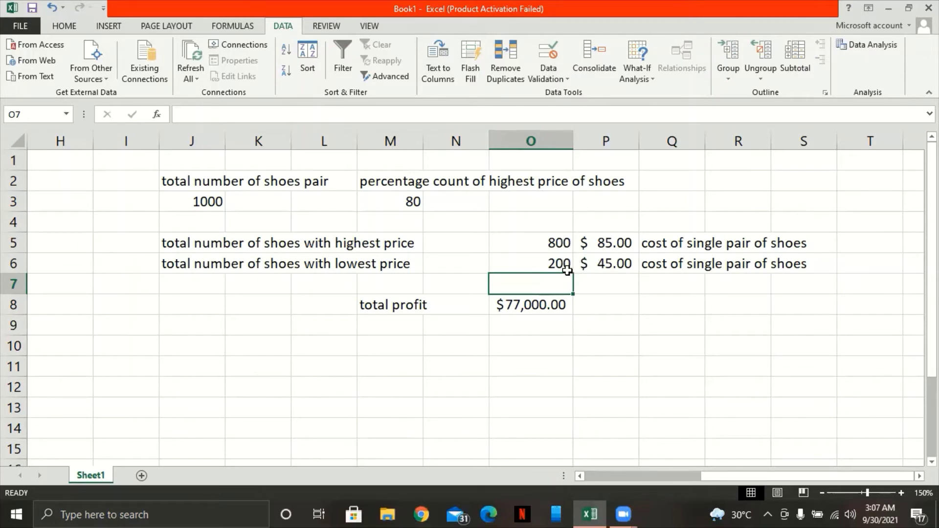
left_click(539, 307)
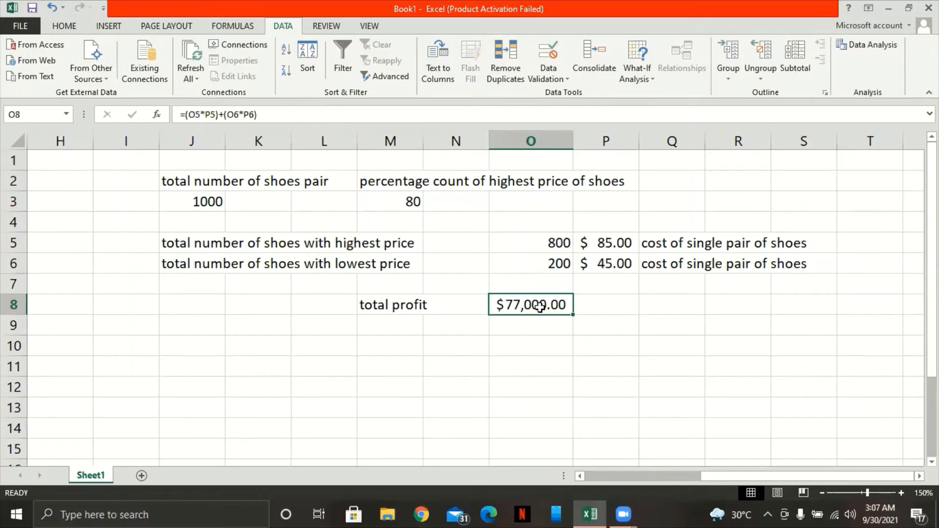
double_click(540, 306)
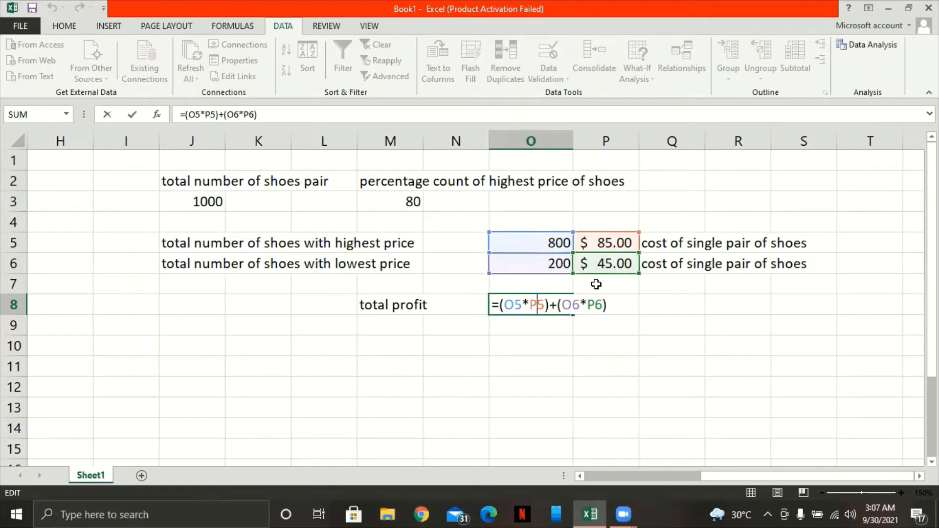
key("Return")
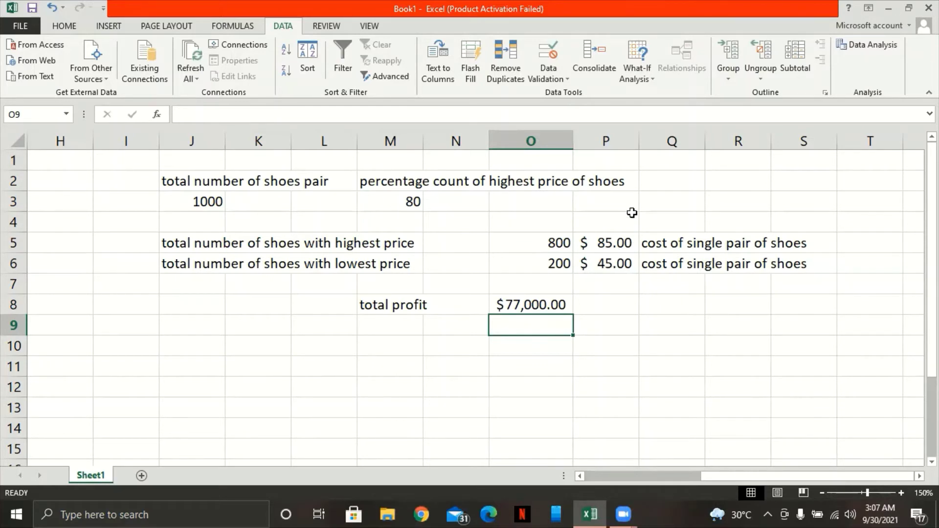
left_click(651, 86)
Step: Open the Scenario Manager, move it clear of the data, and begin adding a scenario
left_click(645, 92)
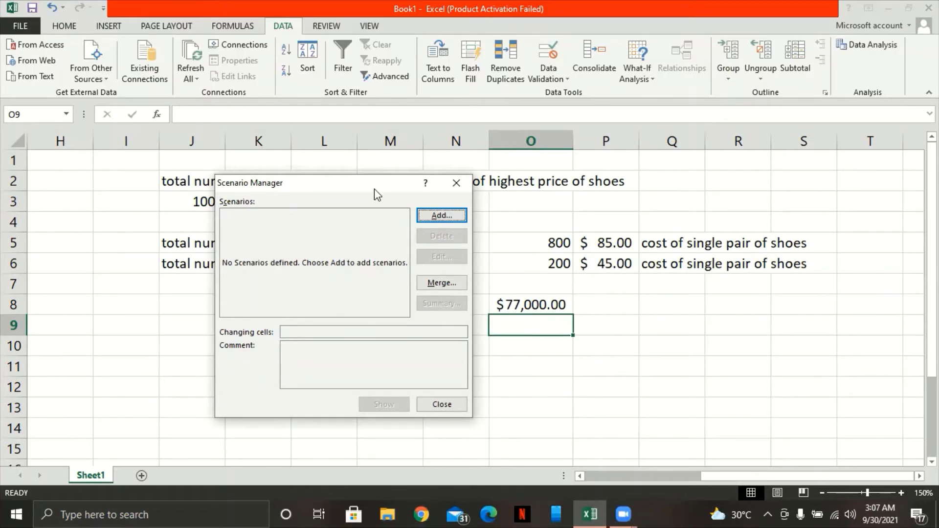
left_click_drag(361, 188, 178, 191)
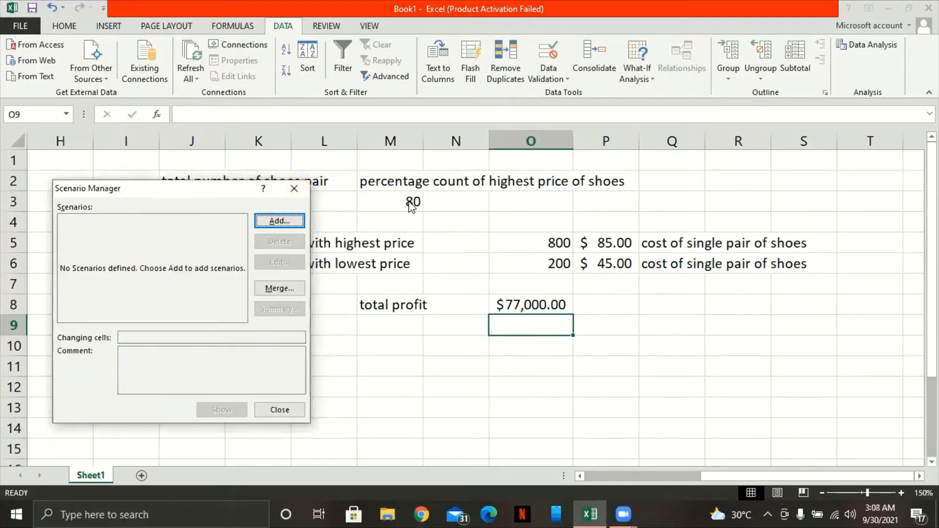
left_click_drag(198, 192, 212, 228)
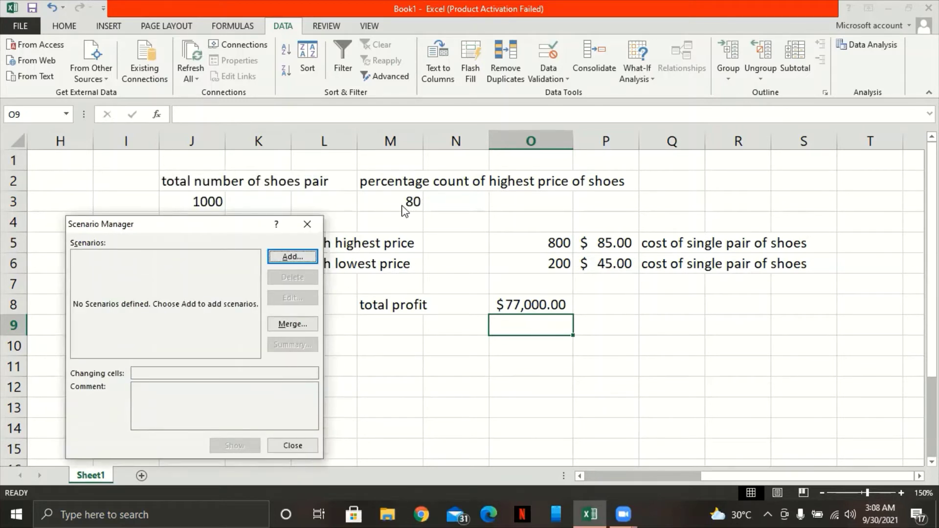
left_click(294, 257)
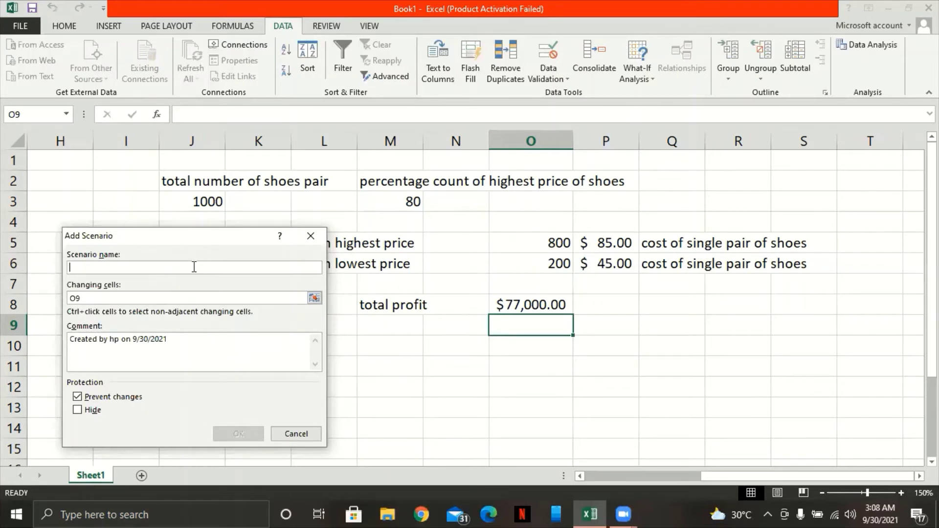
Step: Enter the scenario name '90percentage count of highest price', correcting the leading number to 90
type("percentage c")
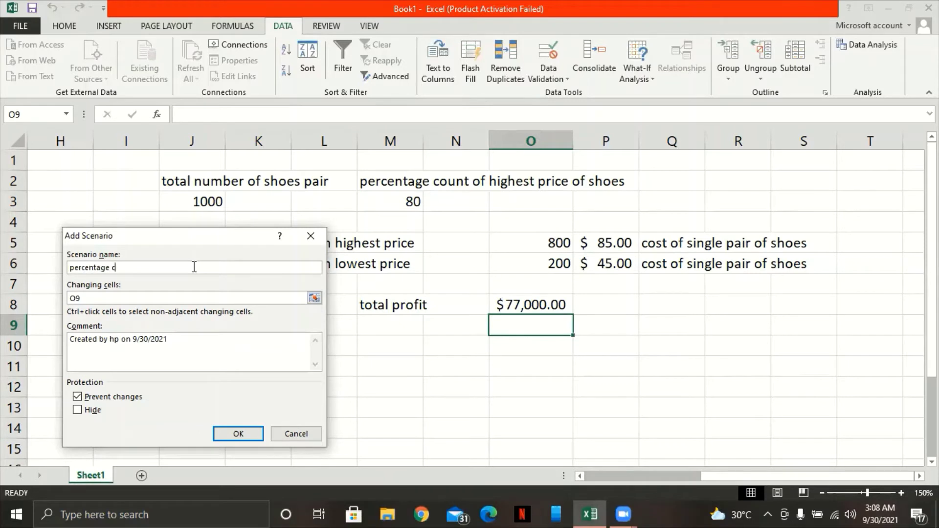
type("oun")
type("igh")
type("10")
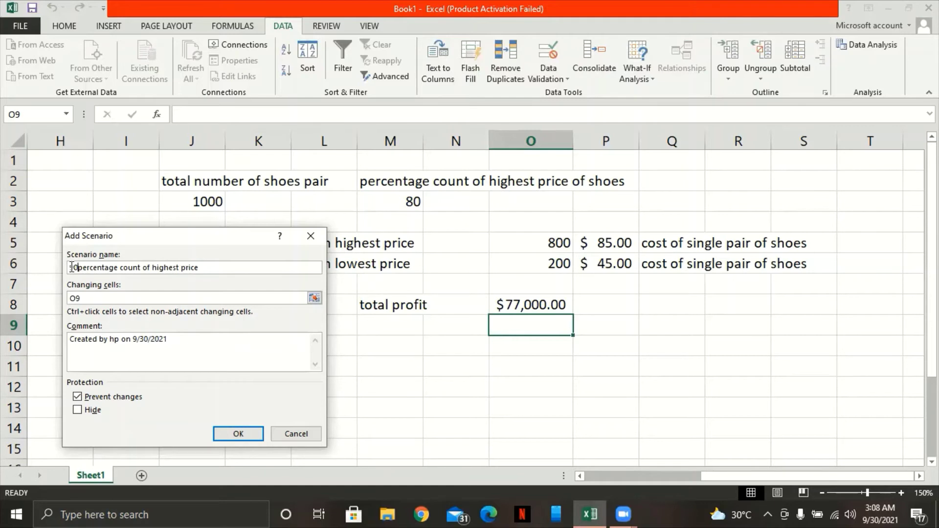
key("BackSpace")
key("BackSpace")
type("90")
Step: Replace the default changing cell O9 with $M$3 and confirm the scenario
left_click(108, 299)
key("BackSpace")
key("BackSpace")
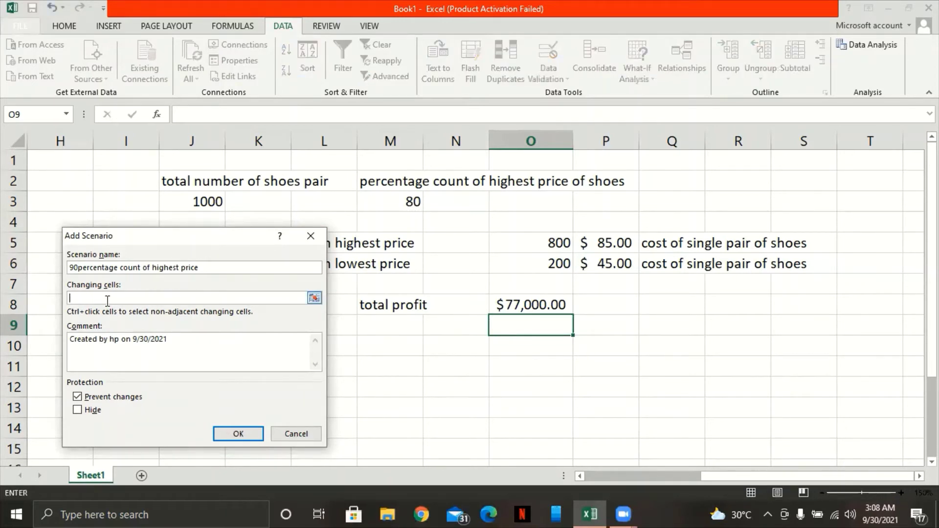
left_click(377, 204)
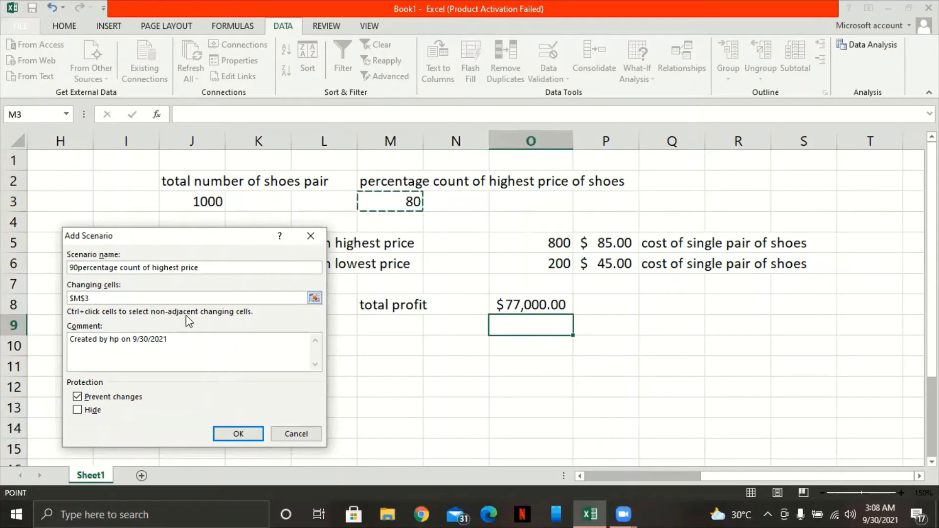
left_click(242, 431)
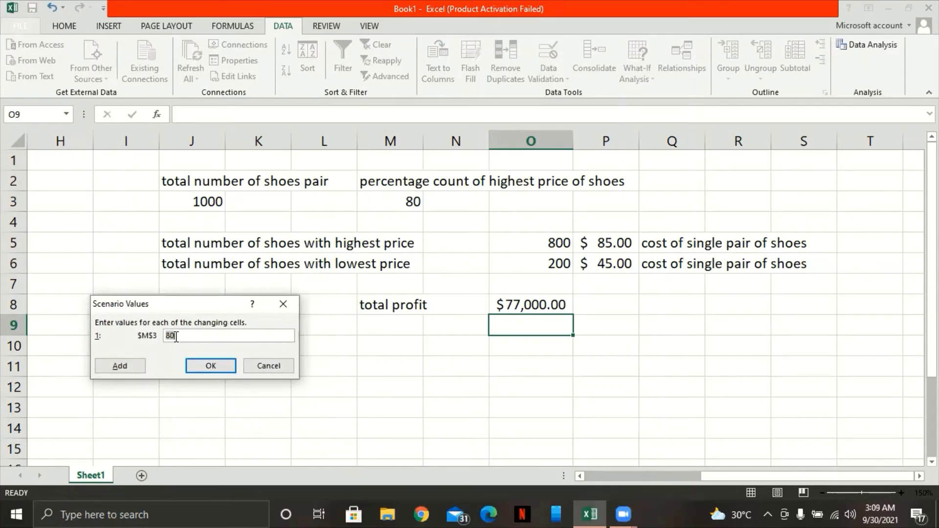
Step: Set $M$3 to 90 and save the '90percentage count of highest price' scenario
key("BackSpace")
type("90")
left_click(210, 366)
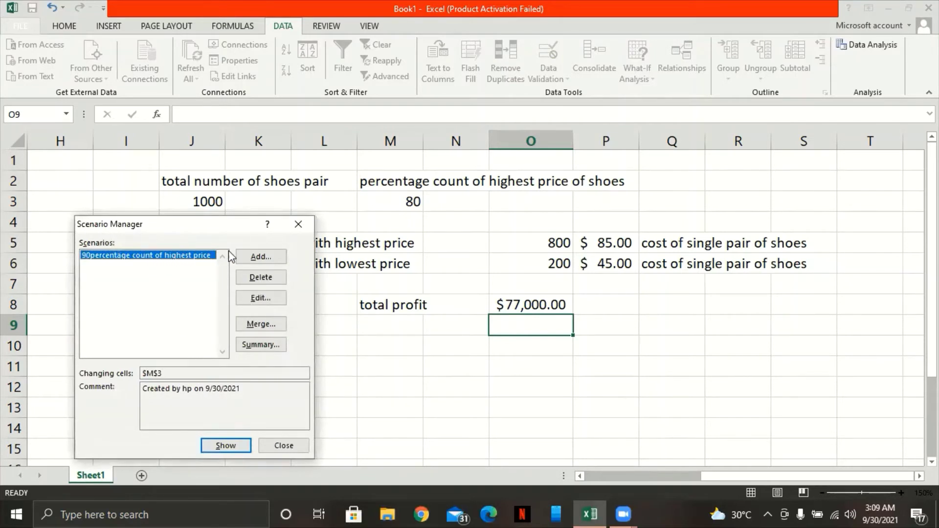
Step: Add a scenario named '70% of highest price' that sets $M$3 to 70
left_click(264, 257)
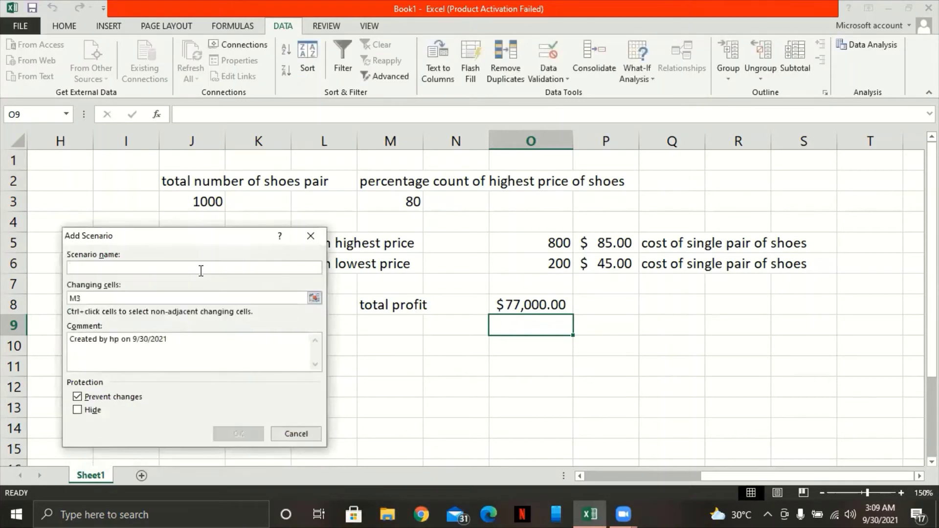
type("70")
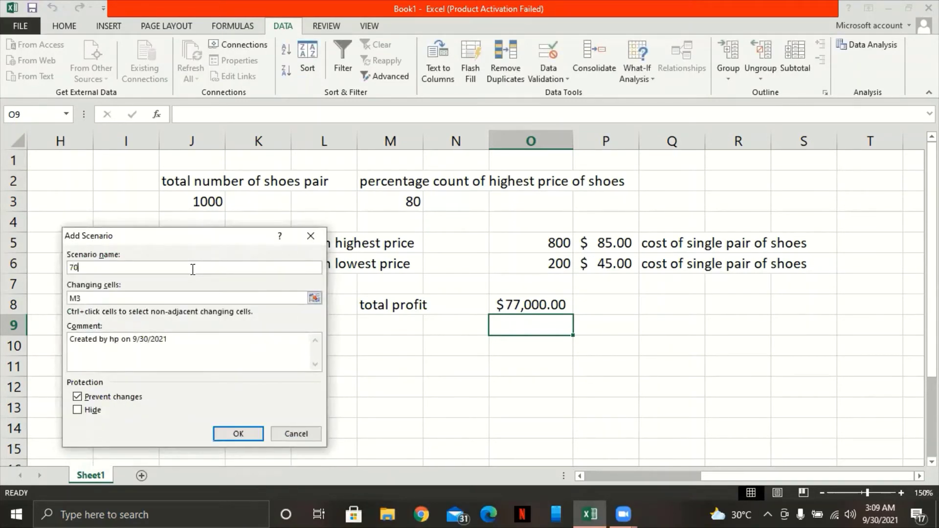
type("% o")
type("f hifghest price")
left_click(249, 435)
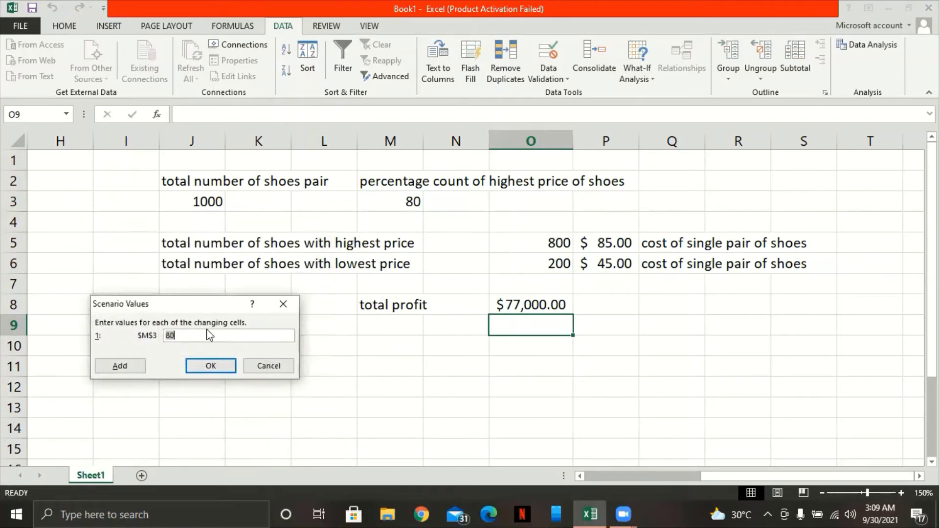
key("BackSpace")
key("BackSpace")
type("70")
key("Return")
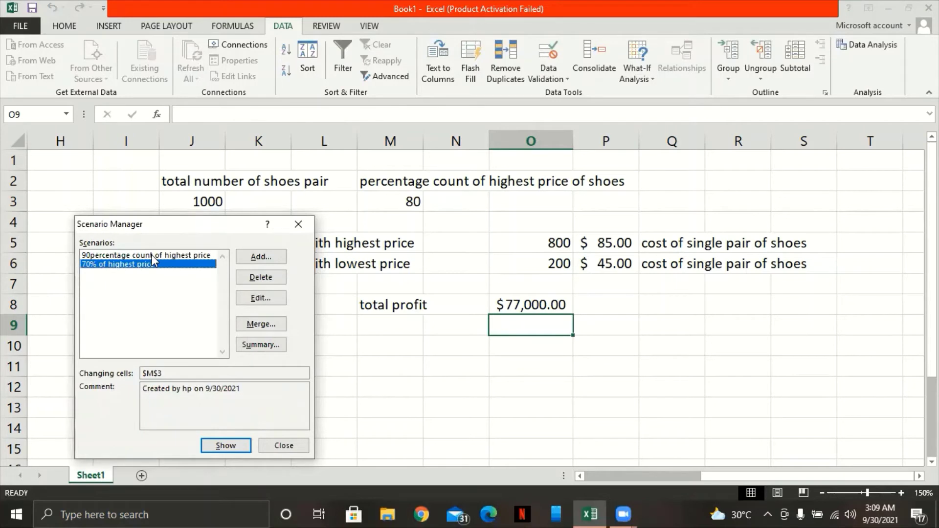
Step: Show the 90% scenario, then the 70% one ($73,000.00 profit), and start a summary
double_click(152, 255)
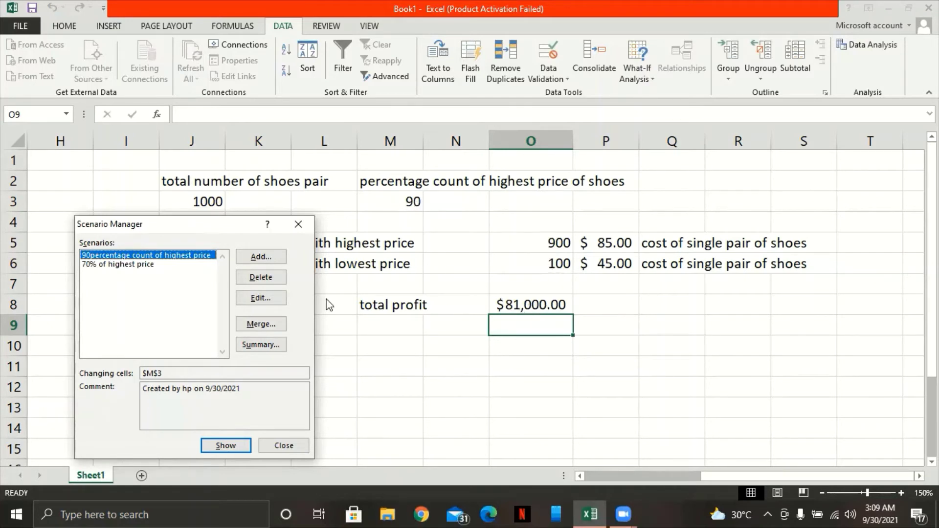
double_click(131, 267)
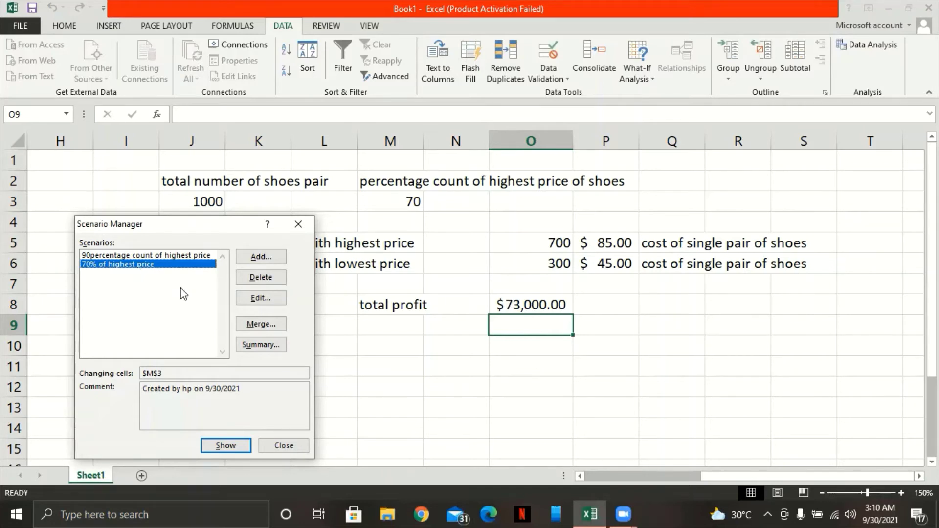
left_click(262, 344)
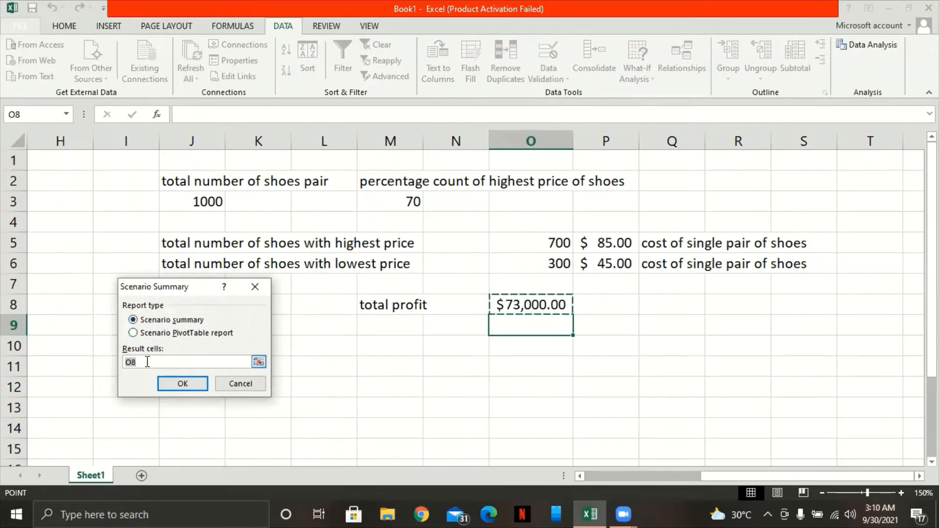
Step: Generate a Scenario Summary sheet with O8 as the result cell
left_click(531, 306)
left_click(181, 384)
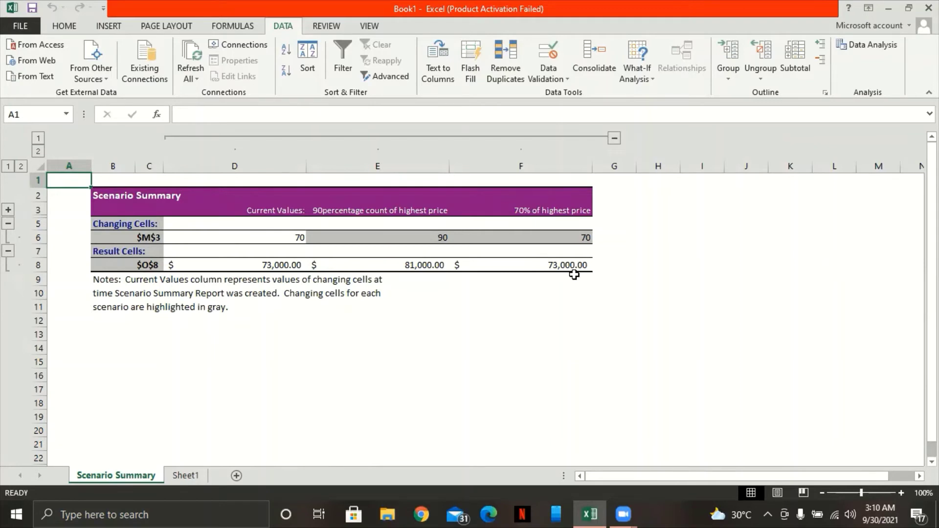
Step: Return to Sheet1 and reopen the Scenario Manager there
left_click(590, 514)
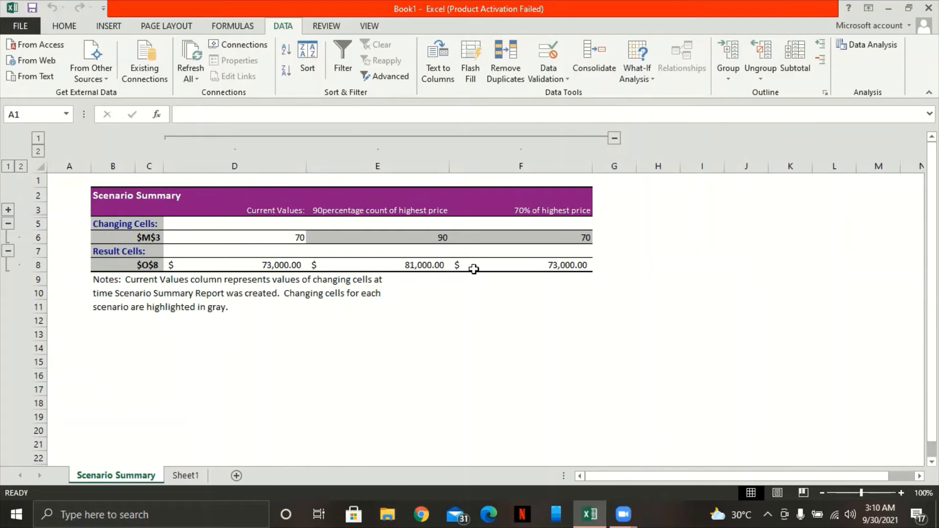
left_click(635, 76)
left_click(654, 93)
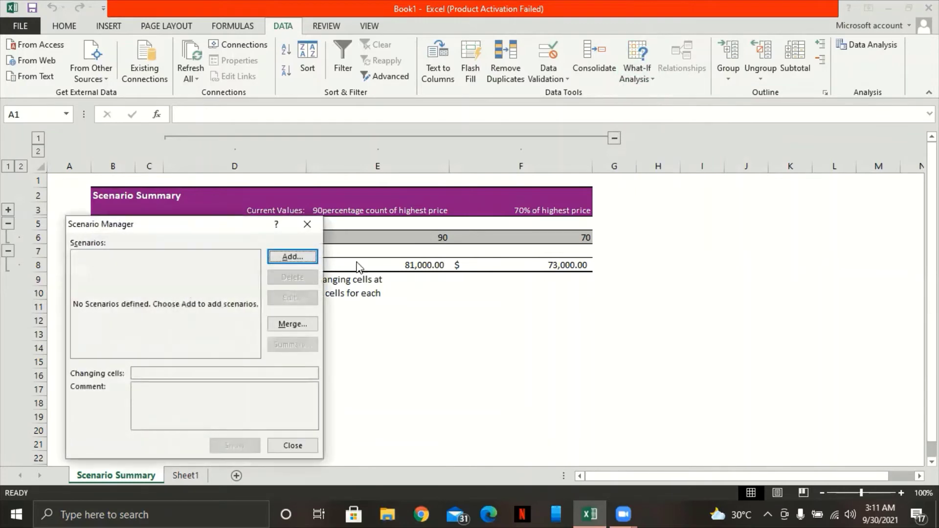
left_click(318, 226)
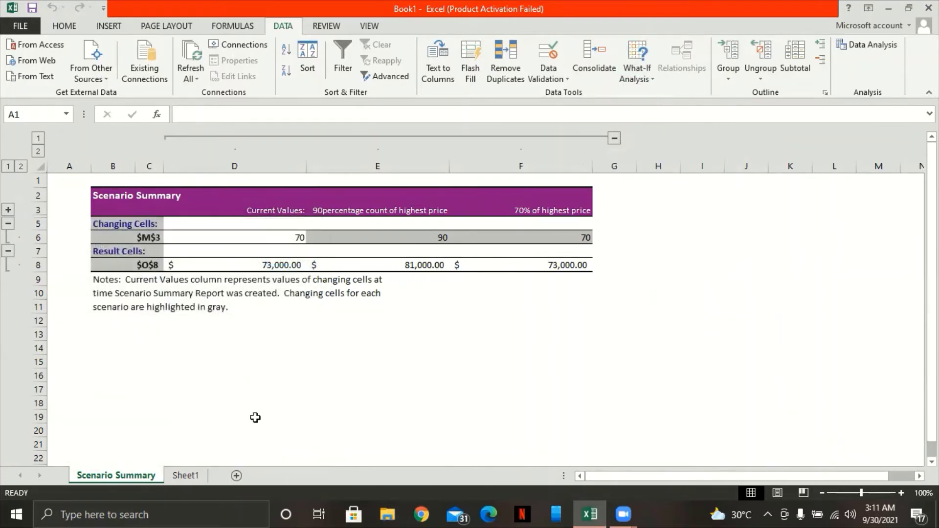
left_click(186, 475)
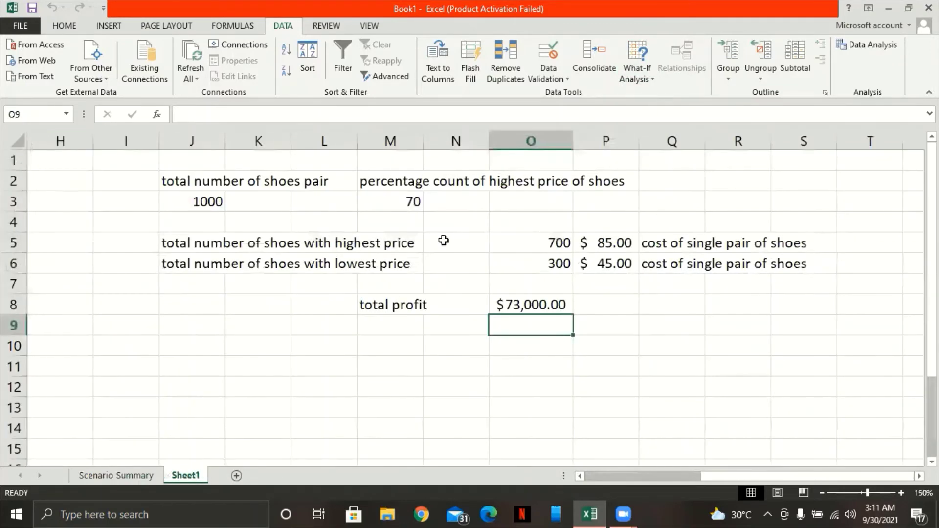
left_click(654, 78)
left_click(656, 93)
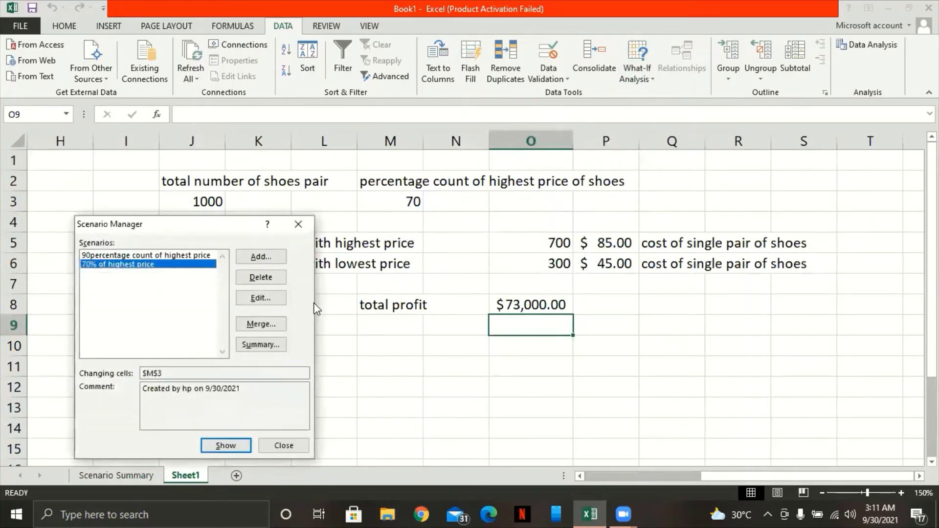
Step: Create a Scenario PivotTable report with O8 as the result cell
left_click(252, 344)
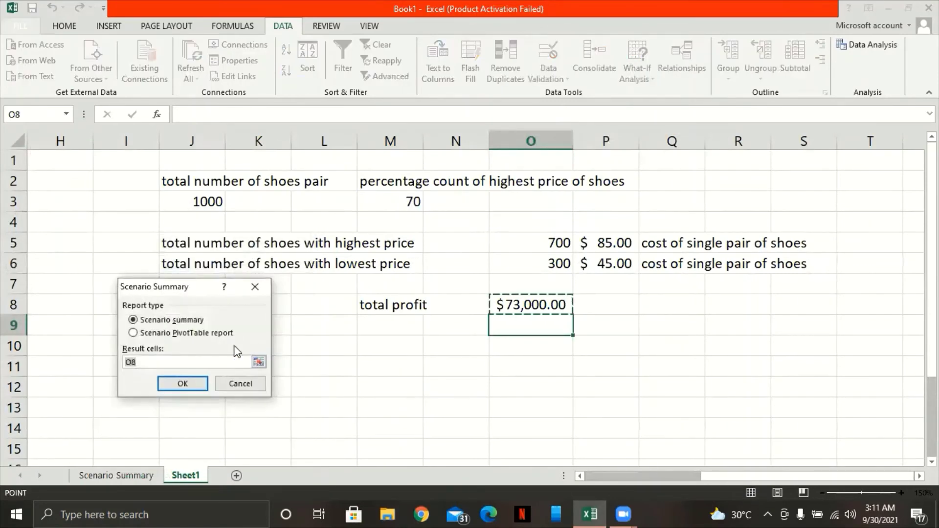
left_click(133, 334)
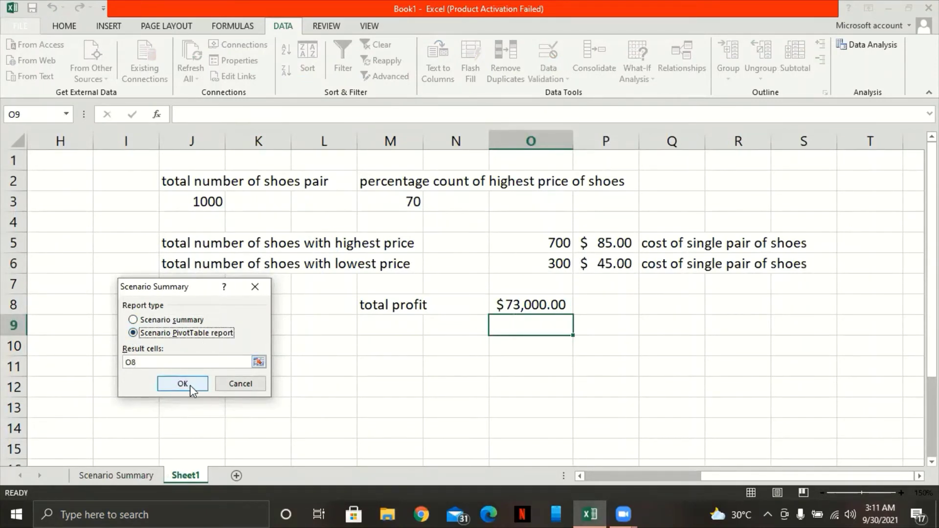
left_click(157, 361)
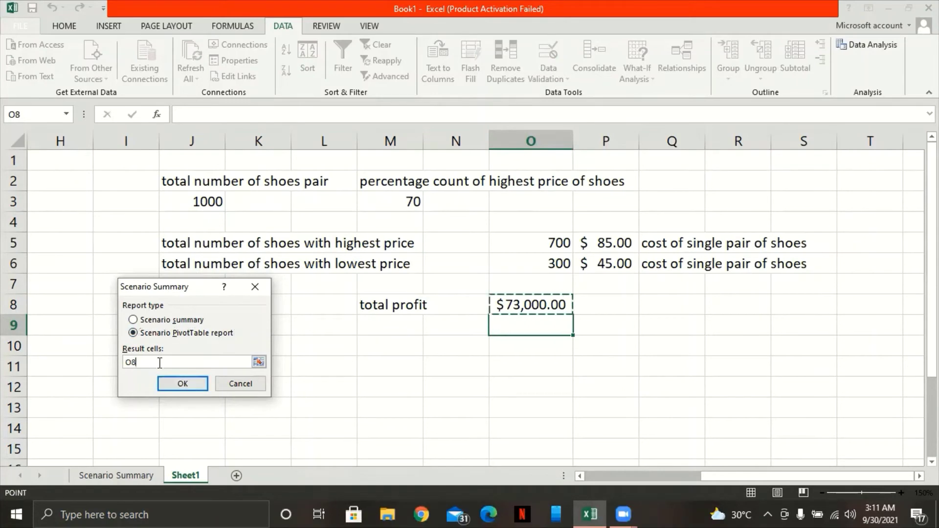
left_click(184, 384)
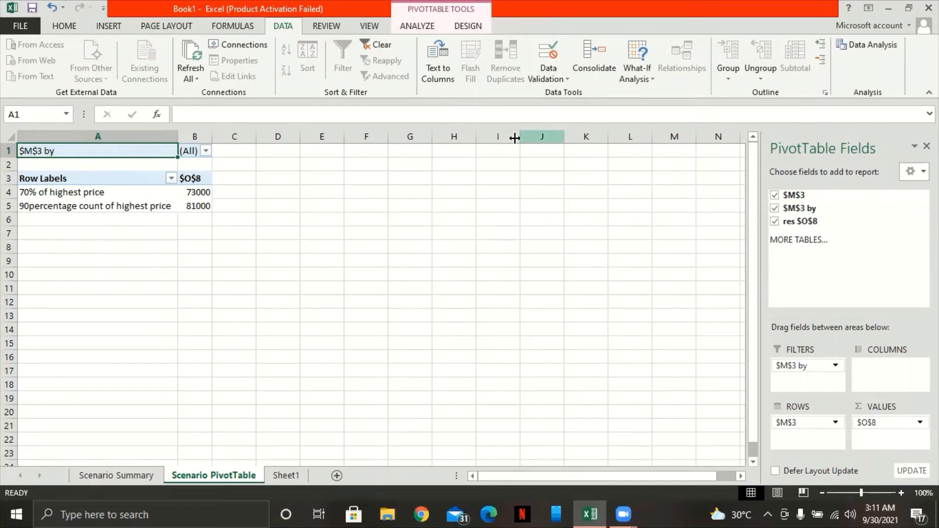
Step: Go back to Sheet1 and zoom out to 110%
left_click(303, 474)
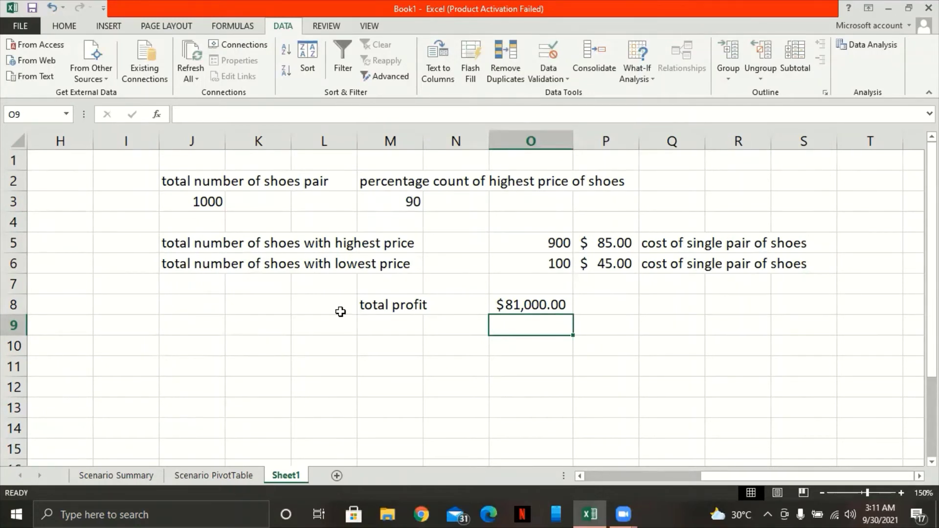
left_click(820, 492)
left_click(820, 492)
left_click(820, 492)
left_click(819, 492)
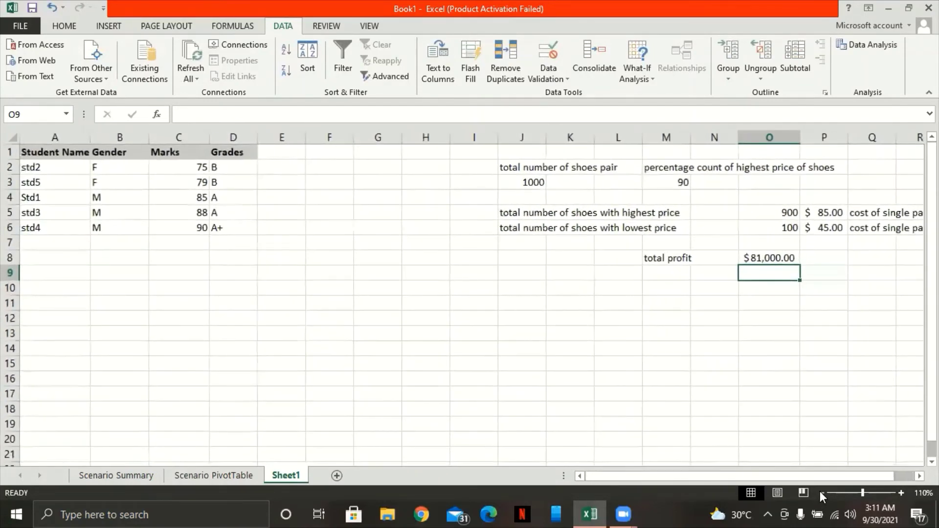
Step: Enable the Analysis ToolPak add-in through Excel Options > Add-ins
left_click(22, 29)
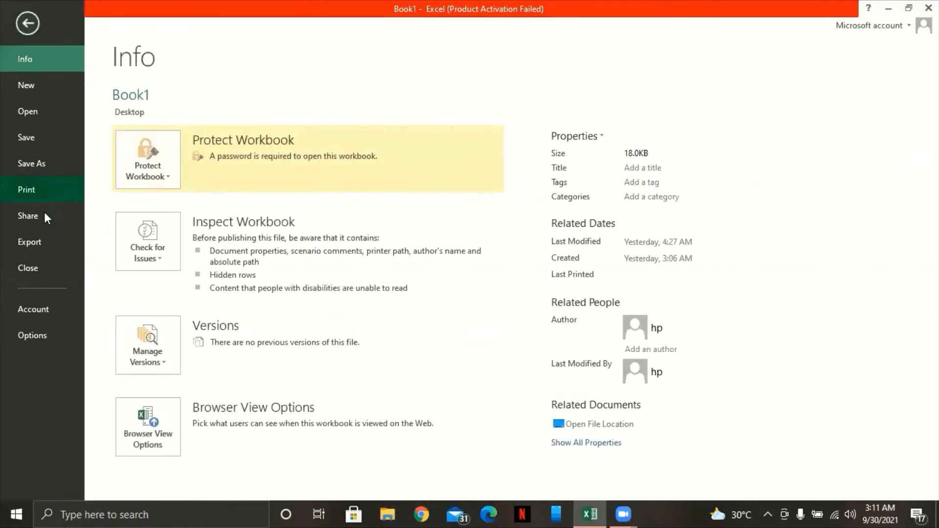
left_click(54, 329)
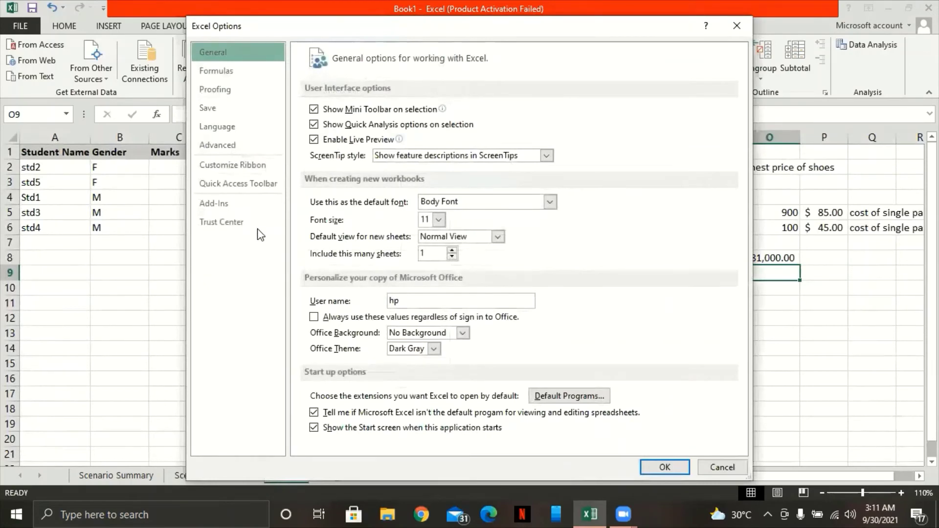
left_click(237, 203)
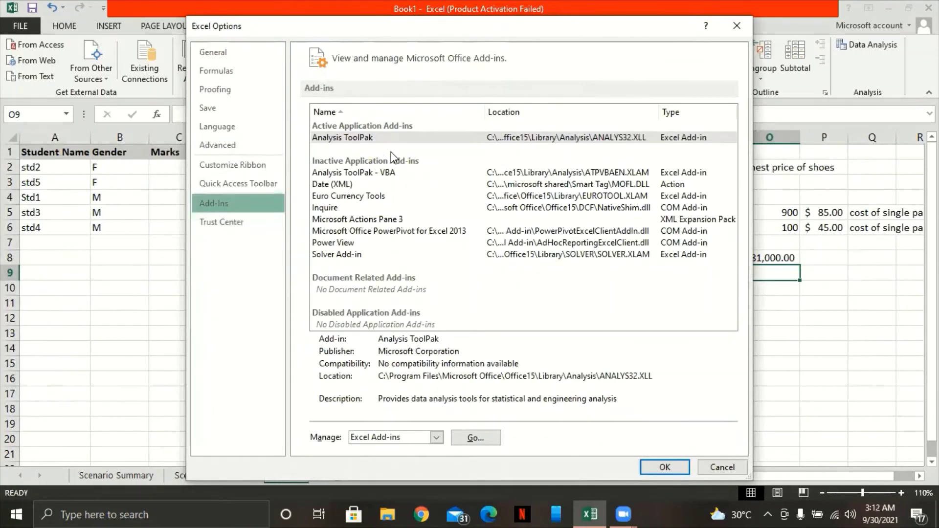
left_click(440, 140)
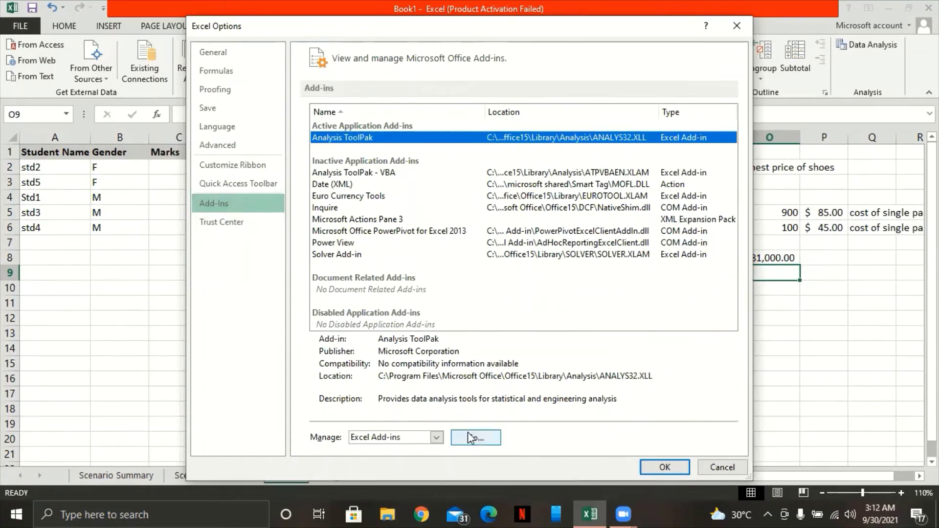
left_click(479, 438)
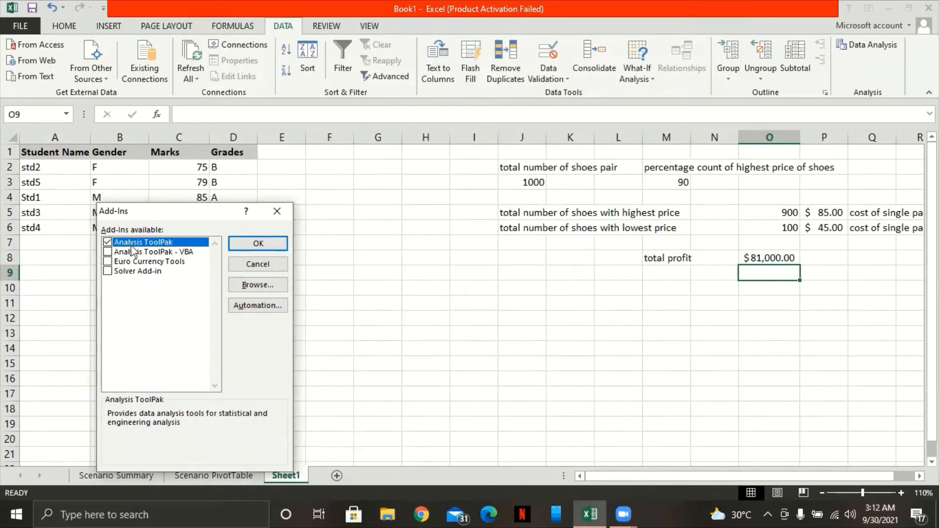
left_click(245, 244)
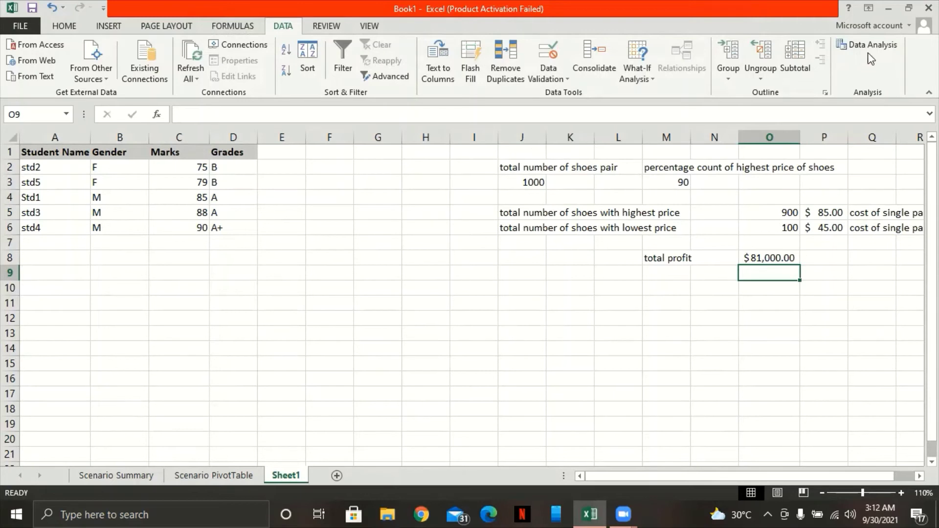
Step: Browse the Data Analysis tools list, then close it without running a tool
left_click(867, 45)
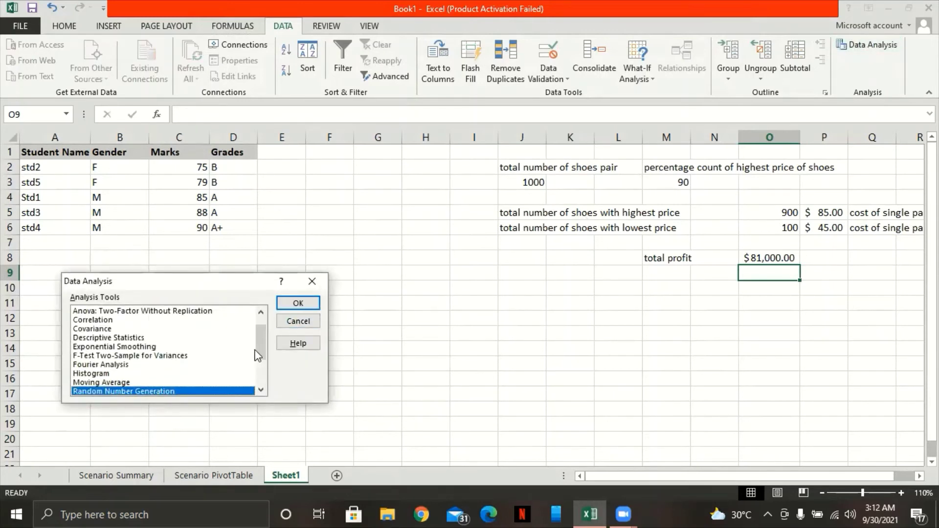
mouse_move(259, 349)
left_mouse_down()
mouse_move(262, 385)
mouse_move(259, 323)
left_mouse_up()
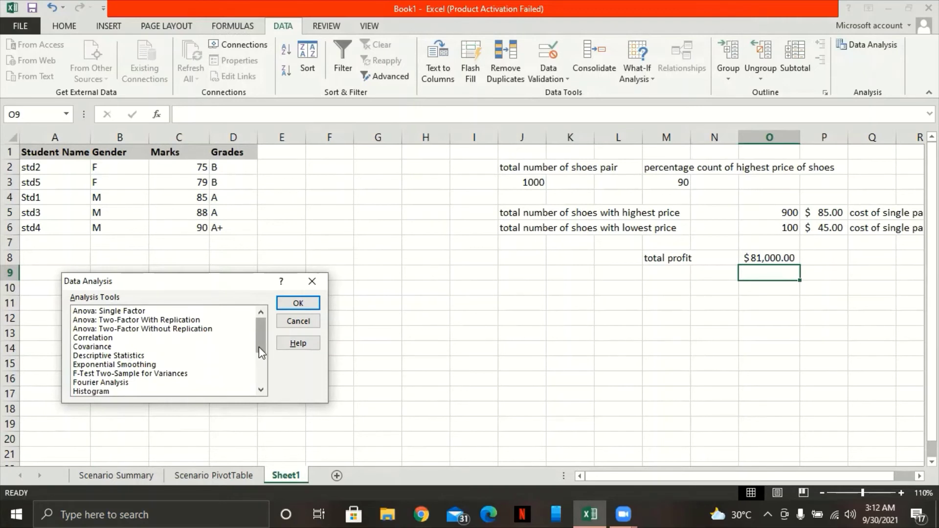
left_click_drag(259, 347, 262, 381)
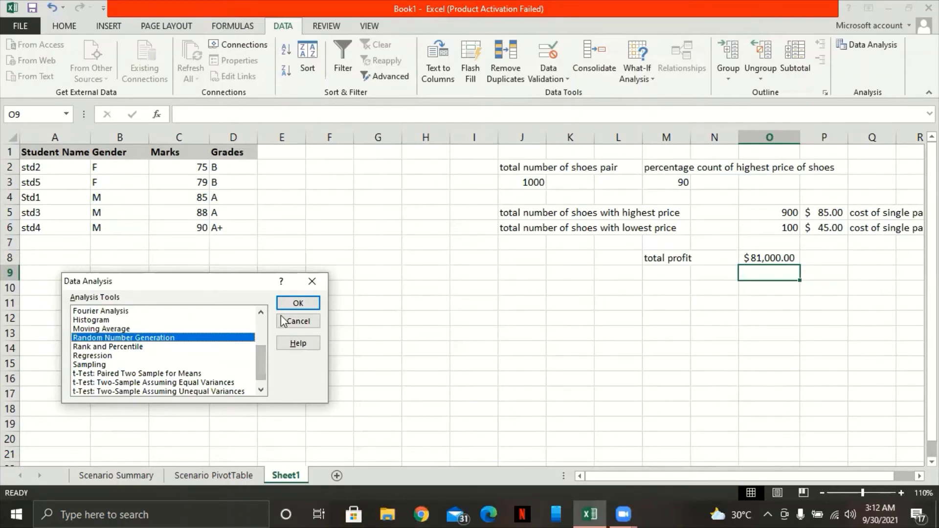
left_click(312, 281)
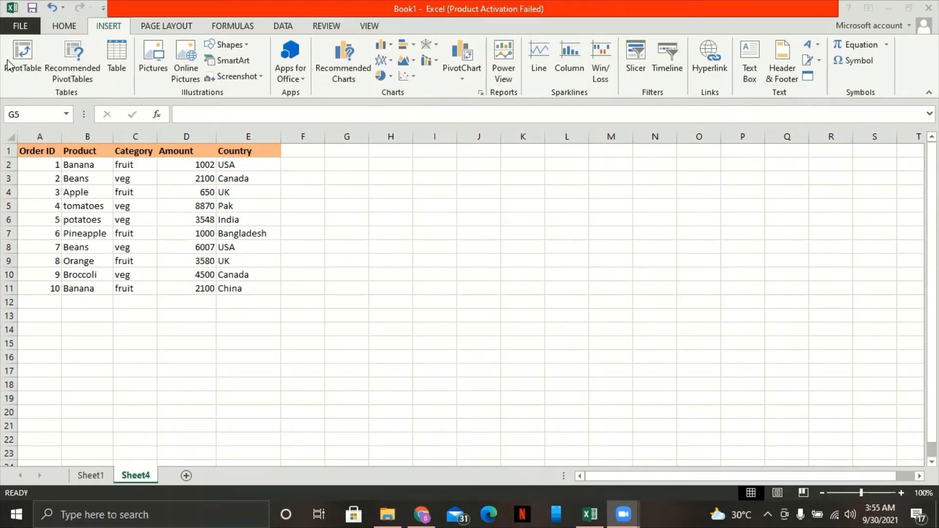
Step: Insert a PivotTable from Sheet4 range A1:E11 on a new worksheet, Sheet6
left_click(14, 66)
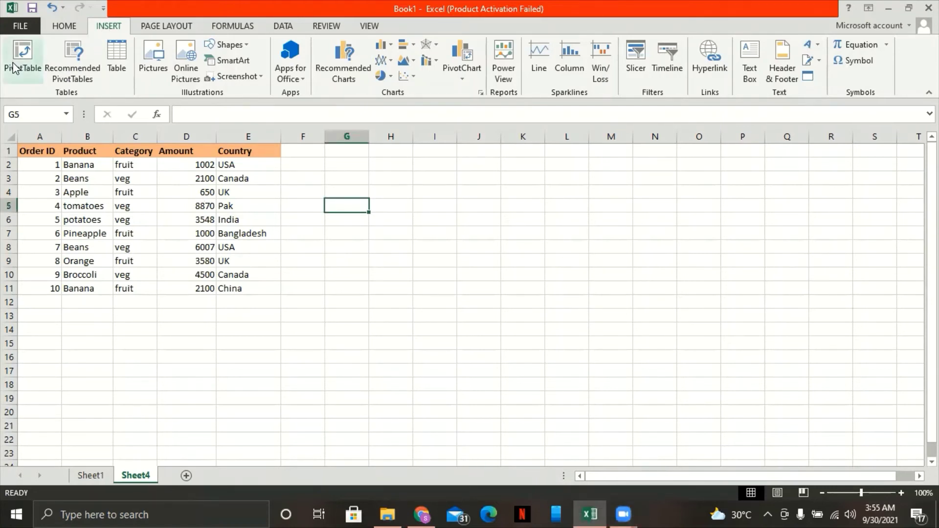
left_click(14, 66)
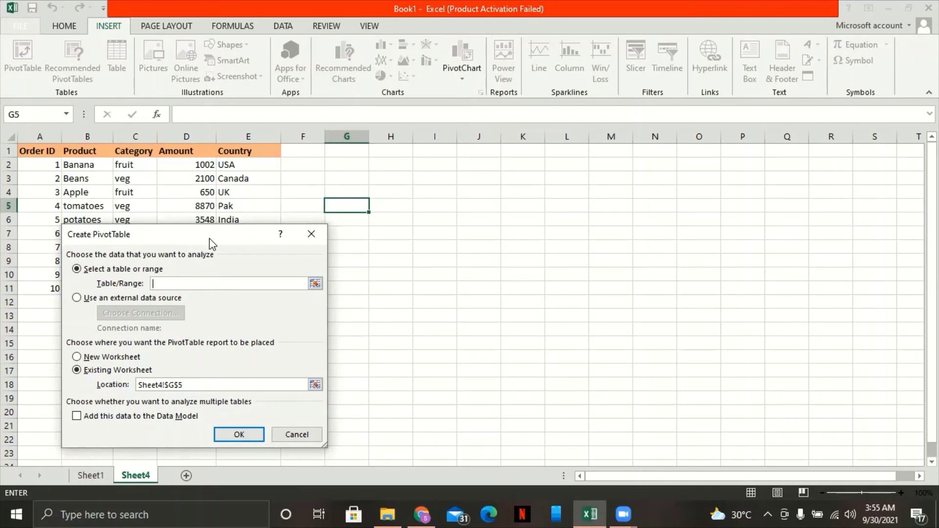
mouse_move(209, 235)
left_mouse_down()
mouse_move(241, 242)
mouse_move(543, 183)
left_mouse_up()
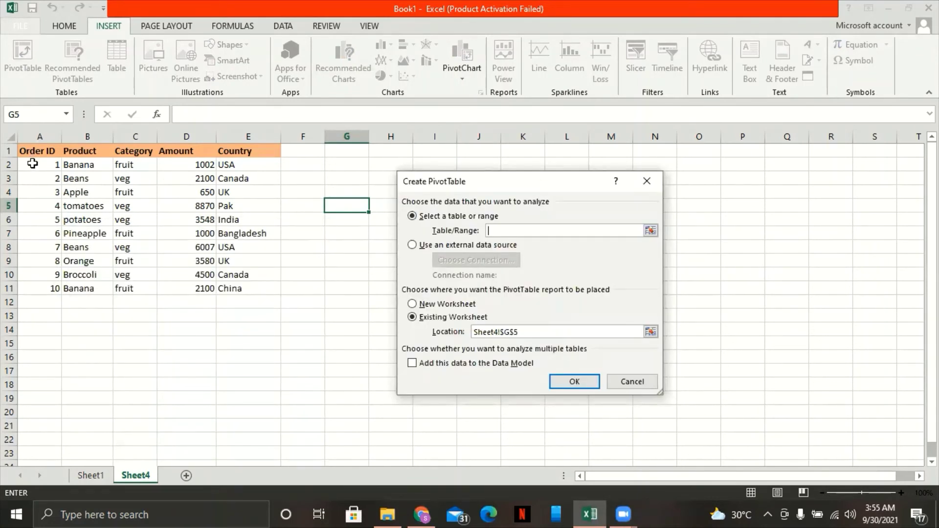
left_click_drag(22, 151, 252, 285)
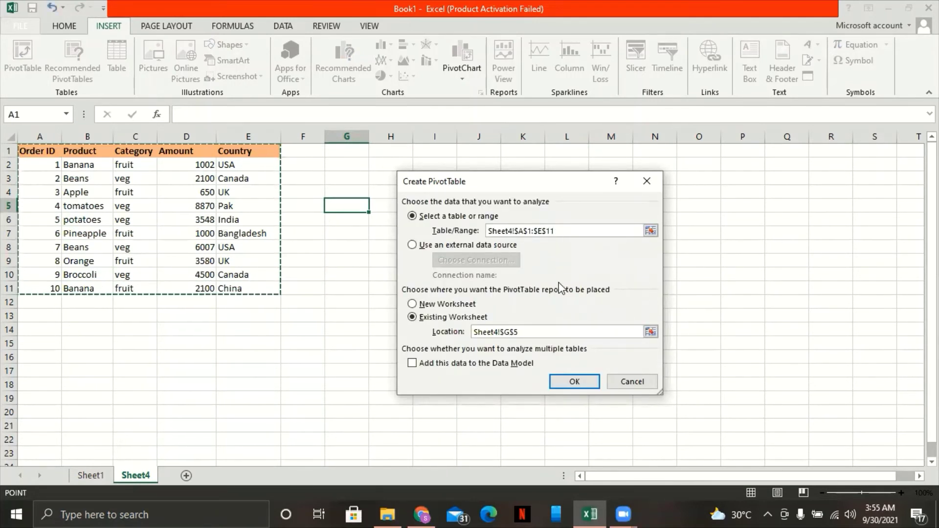
left_click(412, 304)
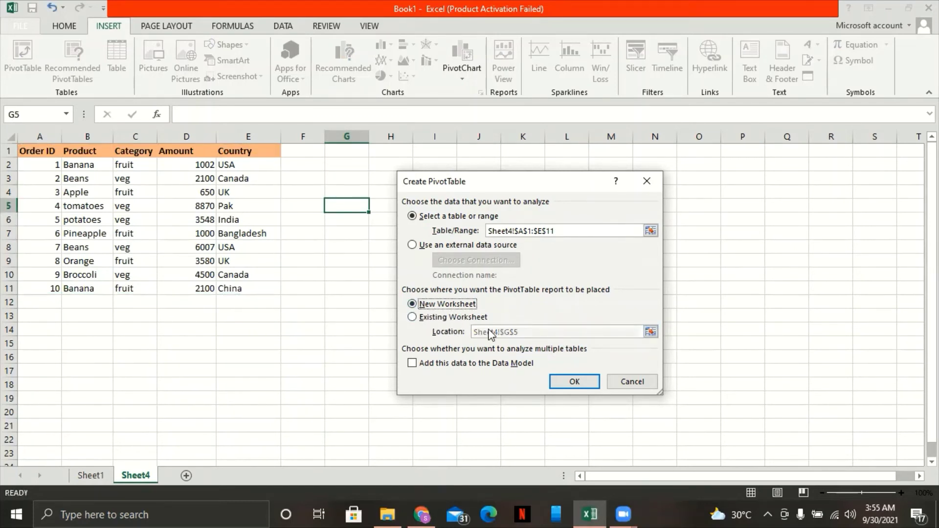
left_click(568, 382)
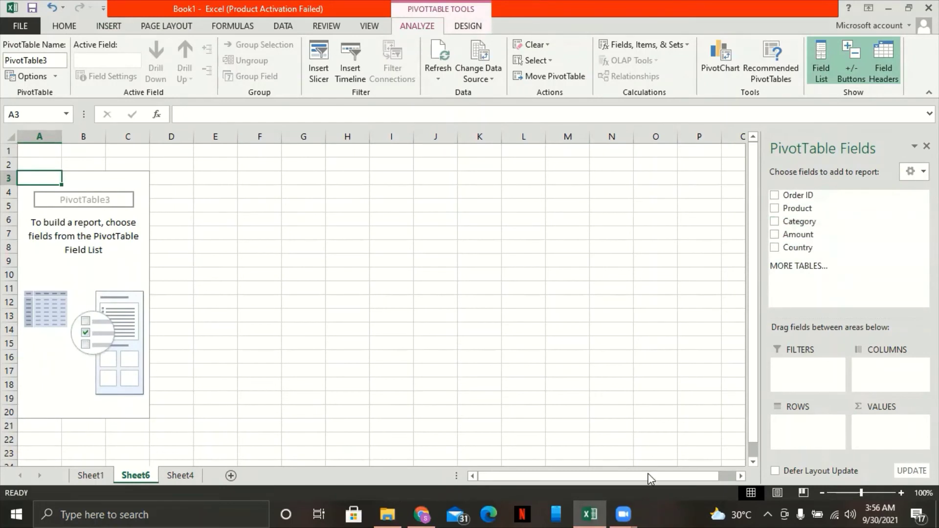
left_click(183, 475)
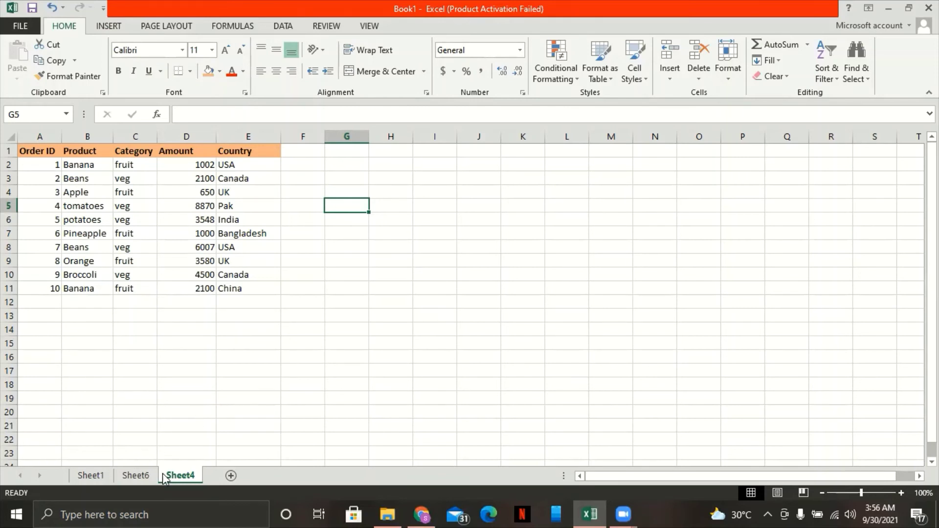
left_click(135, 475)
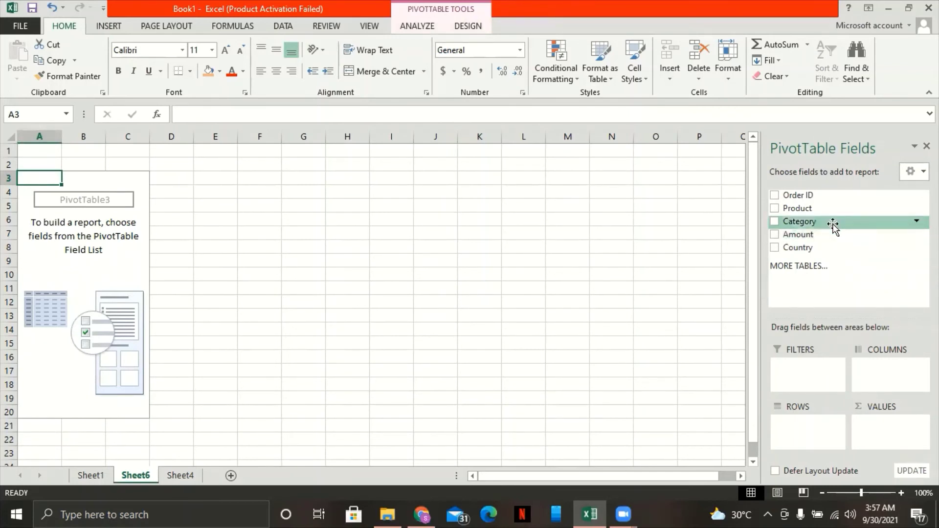
Step: Place Category then Product in ROWS and Country in COLUMNS of PivotTable3
left_click_drag(833, 224, 799, 437)
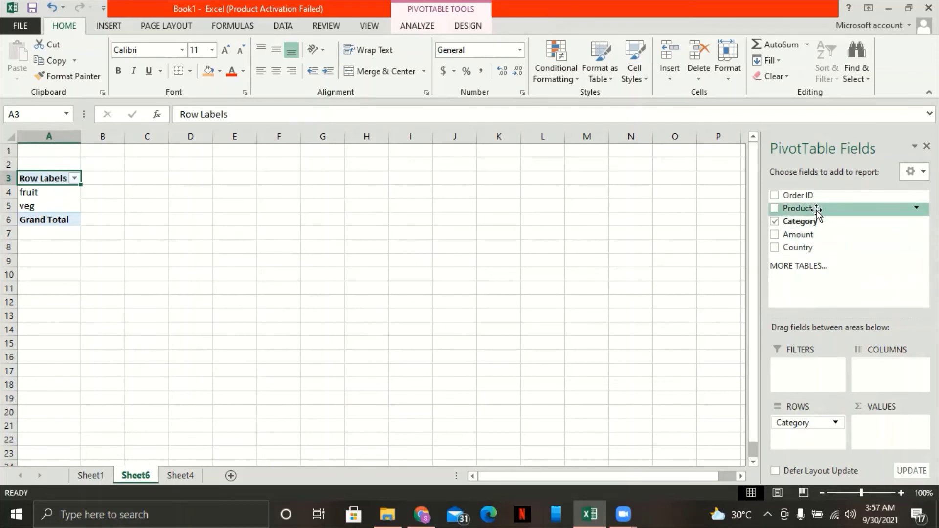
mouse_move(817, 210)
left_mouse_down()
mouse_move(830, 398)
mouse_move(807, 437)
left_mouse_up()
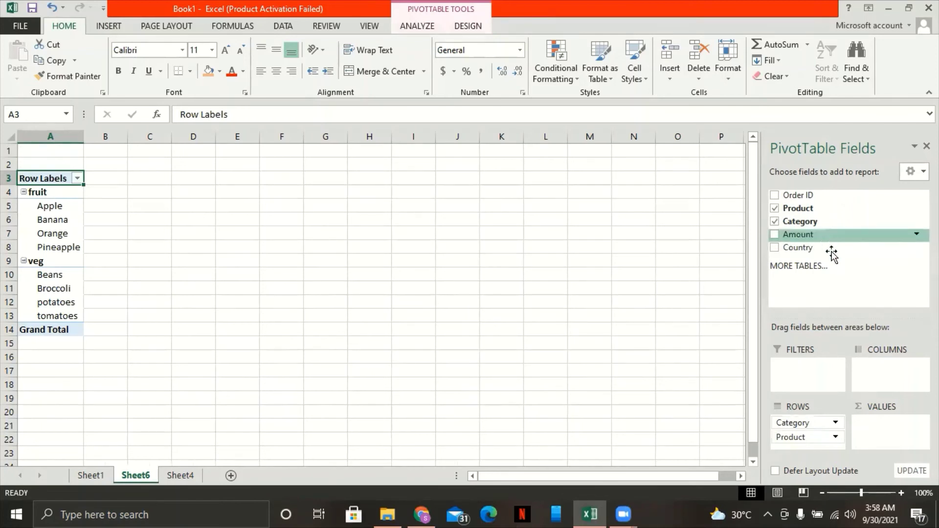
left_click_drag(831, 249, 886, 370)
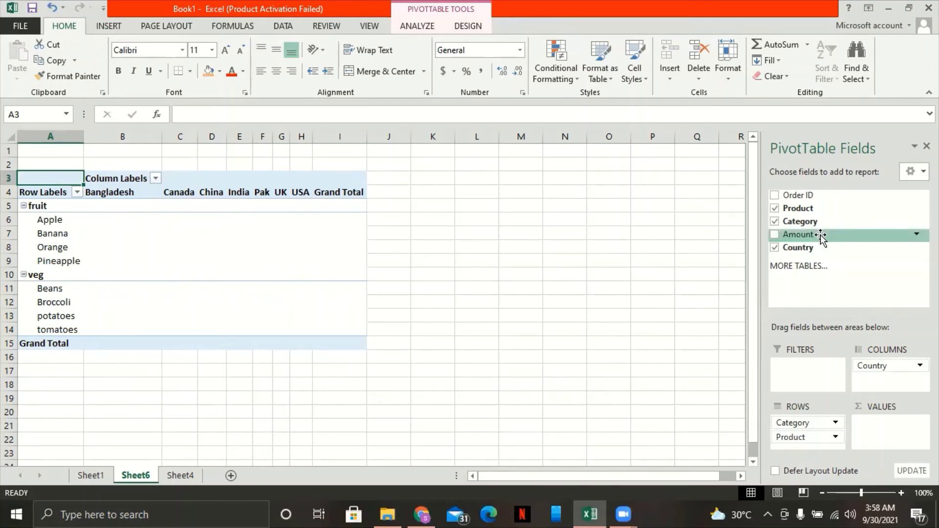
Step: Add Amount to Values so PivotTable3 sums it: 8332 fruit, 25025 veg, 33357 total
left_click_drag(820, 237, 880, 426)
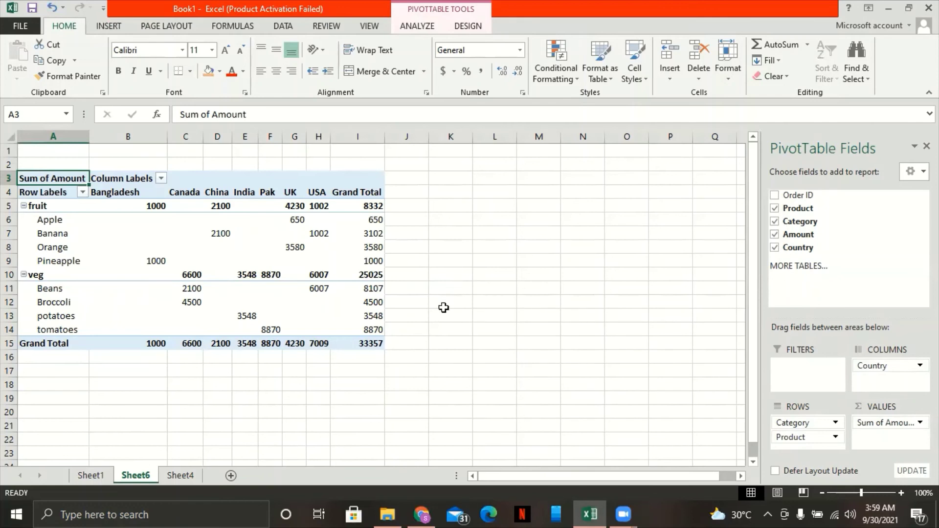
left_click(180, 476)
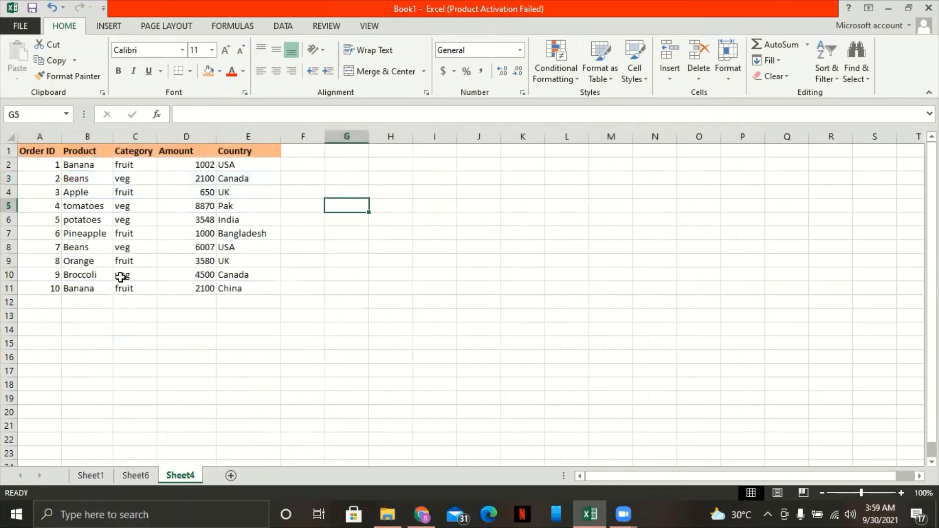
left_click(113, 27)
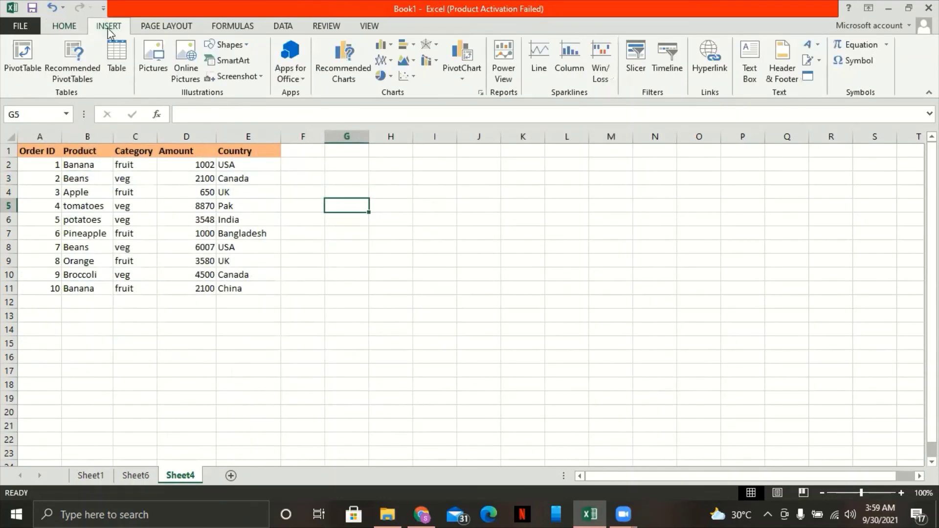
left_click(71, 74)
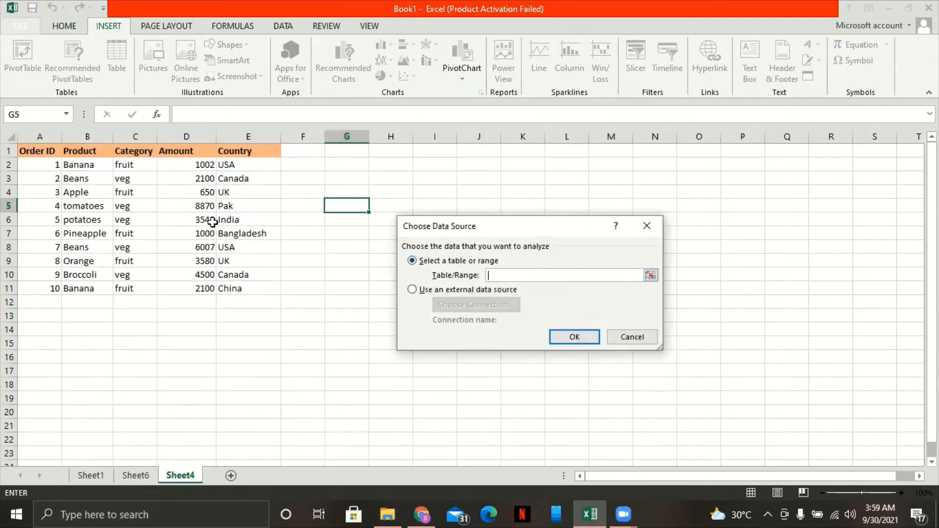
left_click_drag(24, 151, 274, 289)
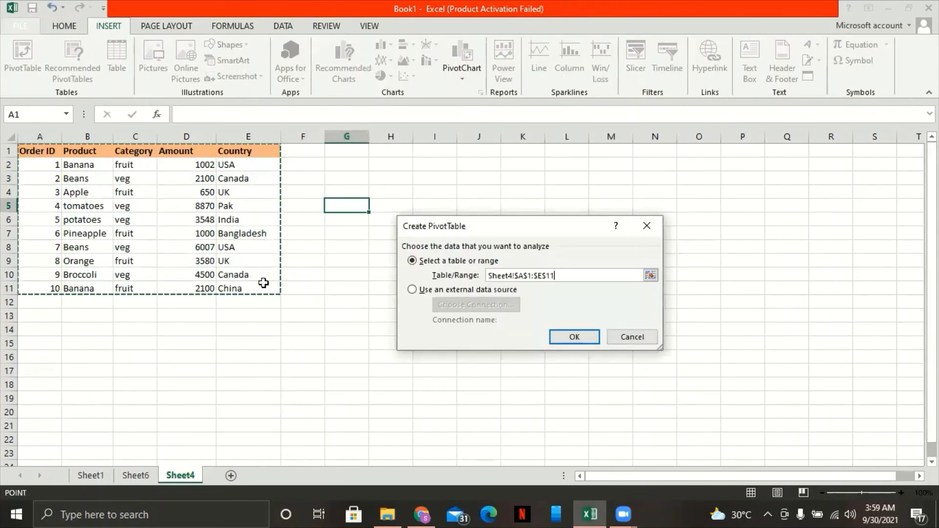
left_click(580, 338)
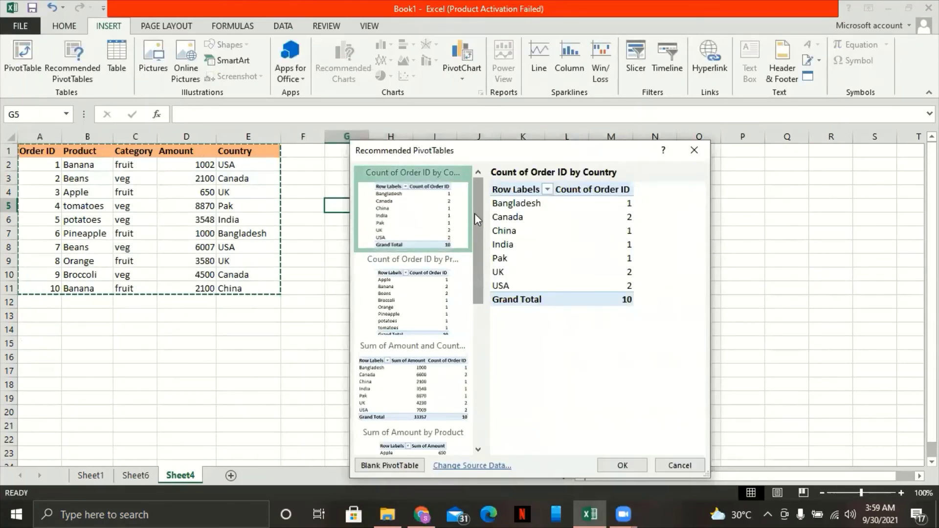
mouse_move(477, 219)
left_mouse_down()
mouse_move(476, 332)
mouse_move(479, 205)
left_mouse_up()
left_click_drag(482, 273, 485, 392)
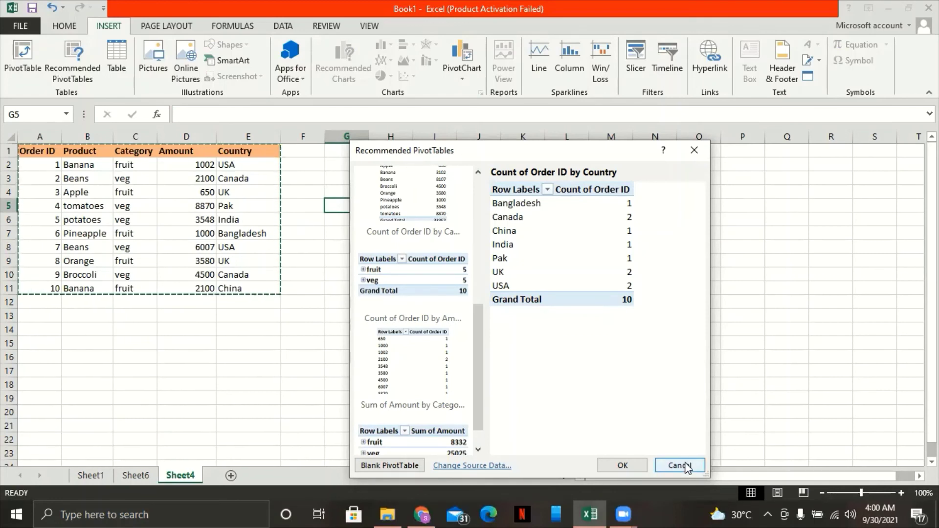
left_click(687, 467)
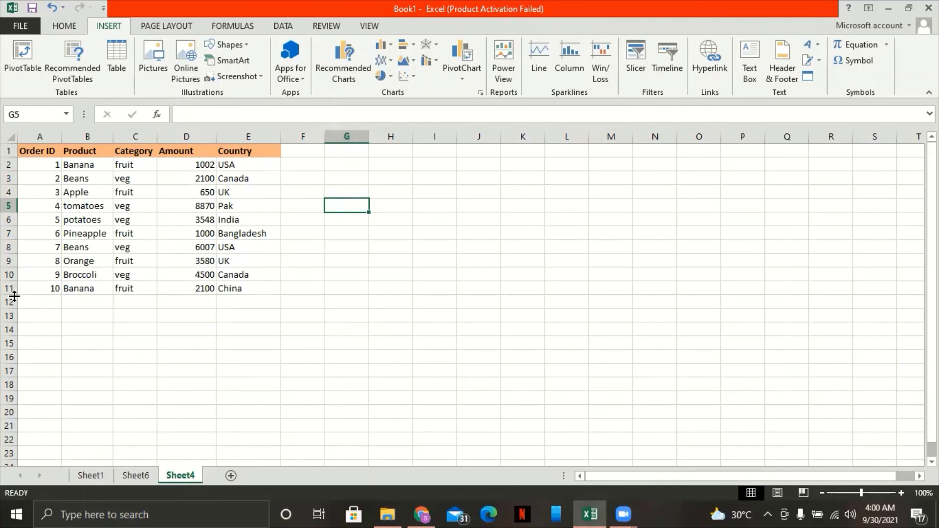
Step: Dismiss the row 11 context menu and select cell E16 on Sheet4
right_click(9, 289)
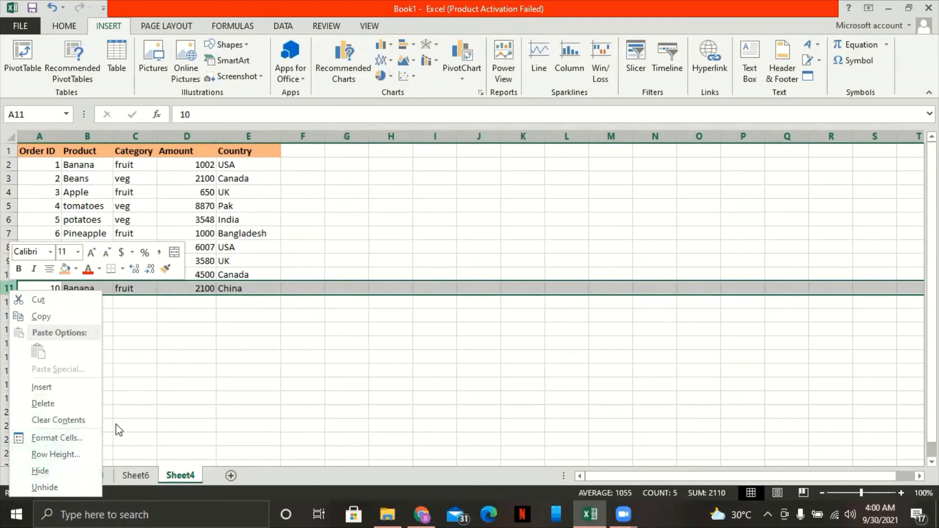
left_click(255, 355)
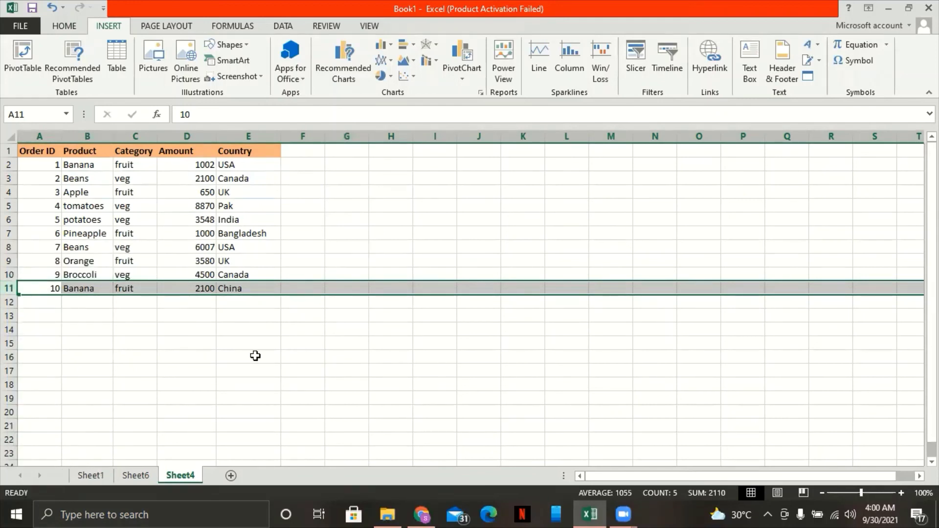
left_click(254, 356)
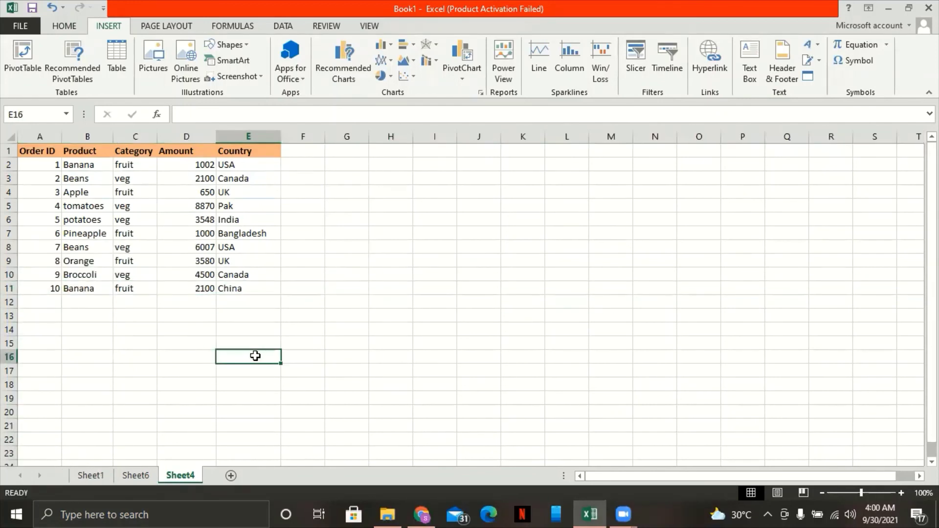
Step: Protect Sheet4 with a confirmed password, allowing only selection of locked and unlocked cells
right_click(183, 477)
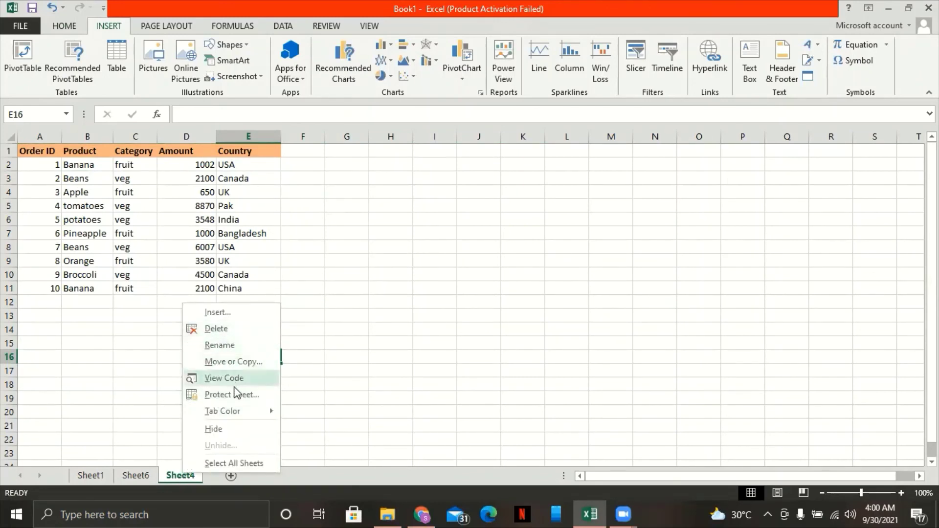
left_click(237, 398)
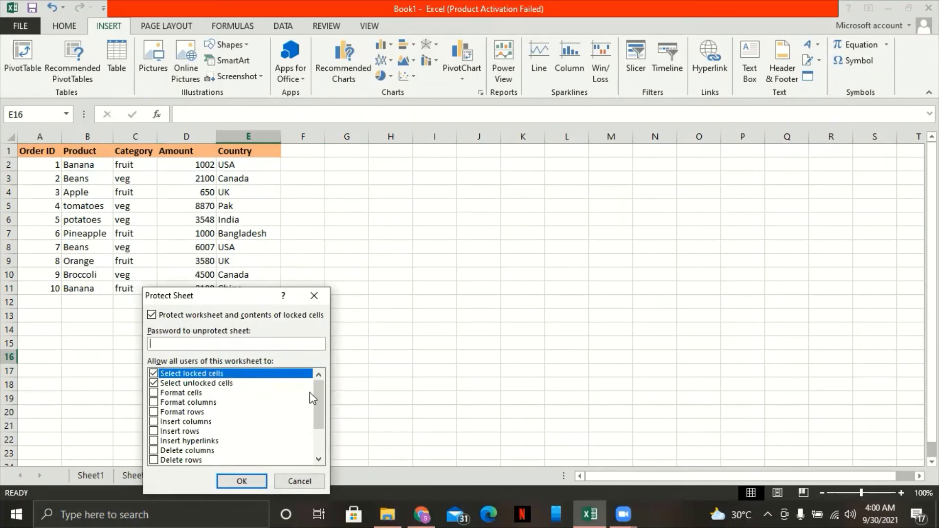
mouse_move(318, 394)
left_mouse_down()
mouse_move(318, 408)
mouse_move(316, 381)
left_mouse_up()
type("pas")
type("sword")
key("Return")
type("pass")
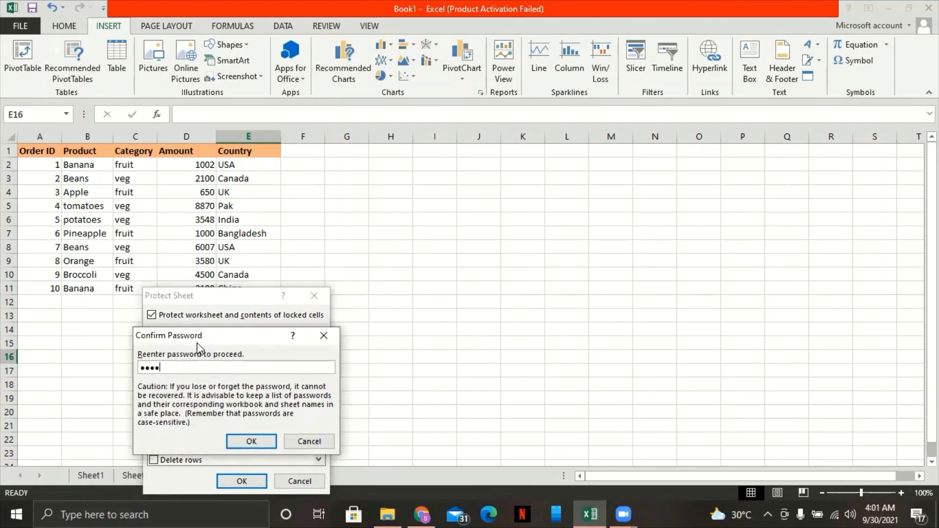
type("word")
key("Return")
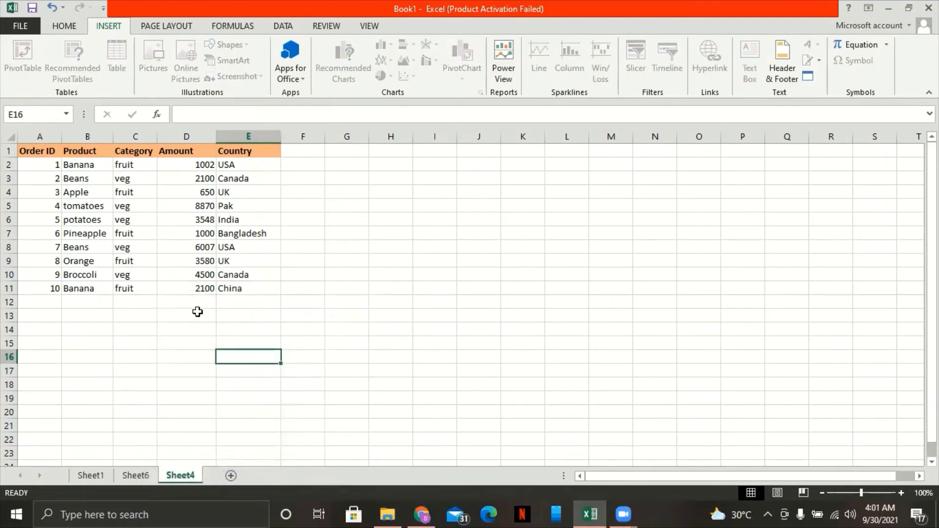
left_click(137, 290)
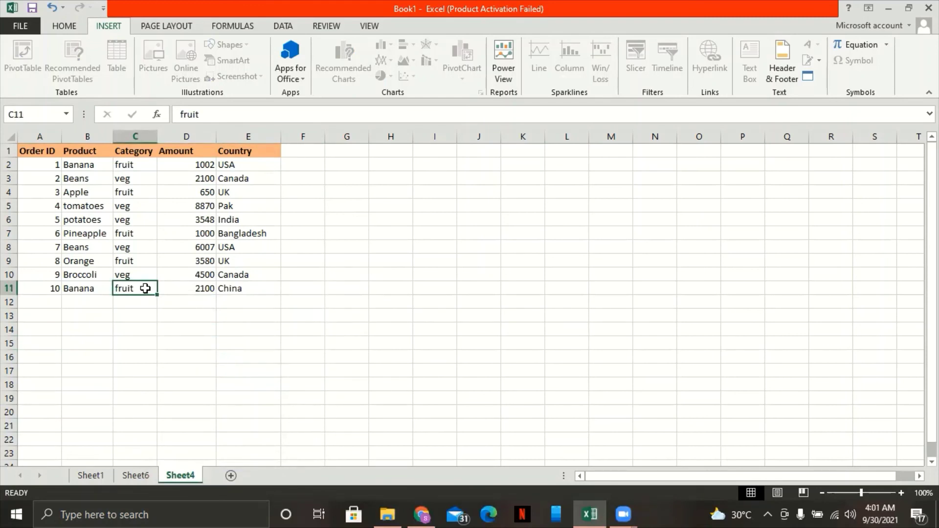
double_click(145, 288)
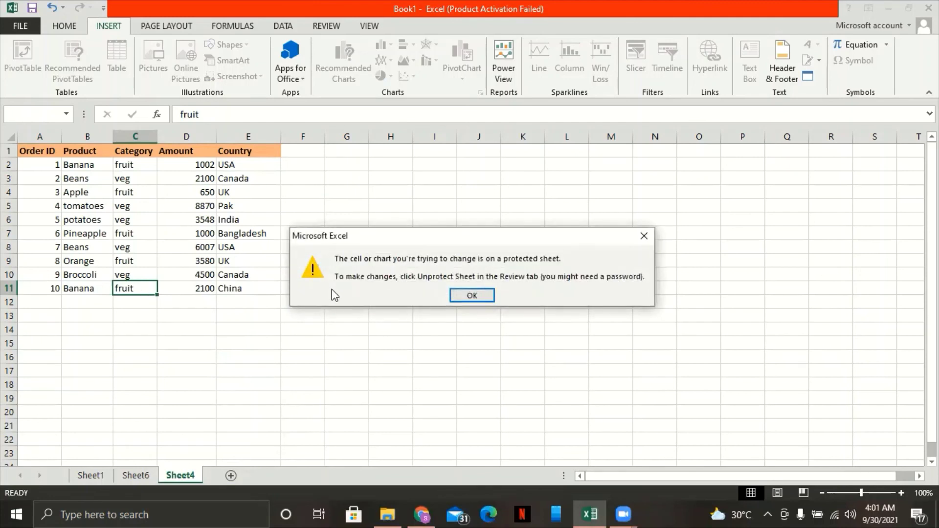
left_click(451, 288)
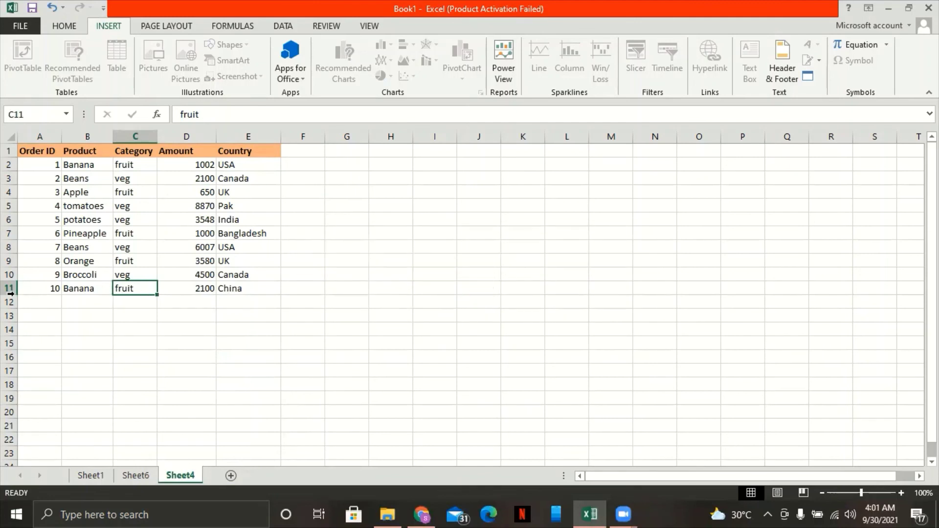
right_click(10, 289)
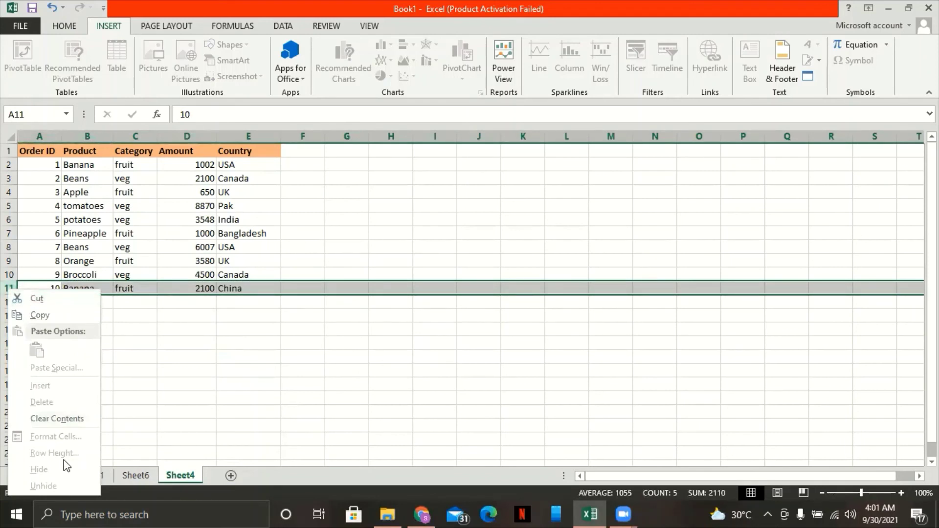
left_click(70, 420)
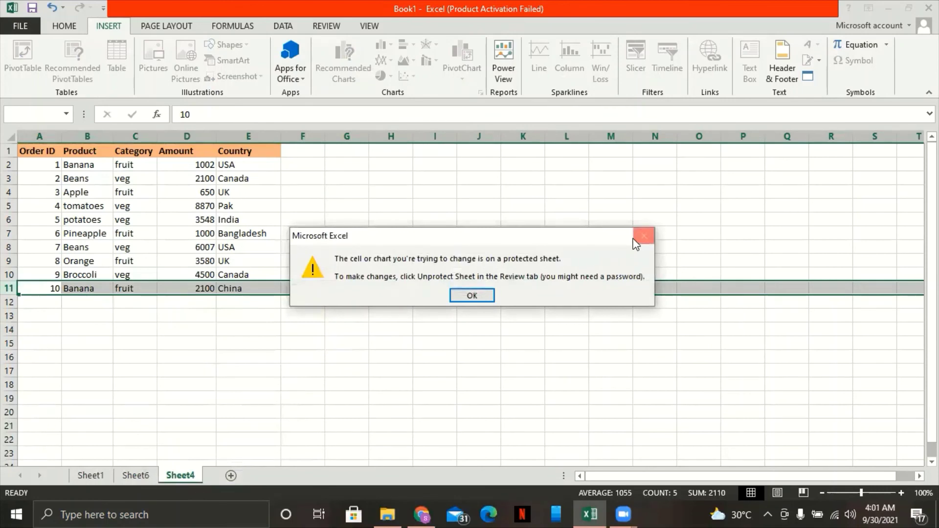
left_click(640, 239)
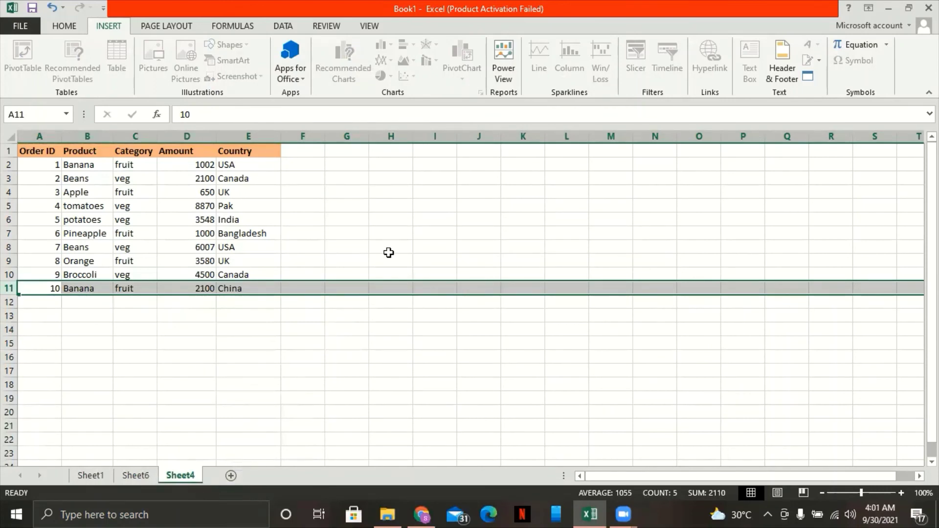
left_click(390, 269)
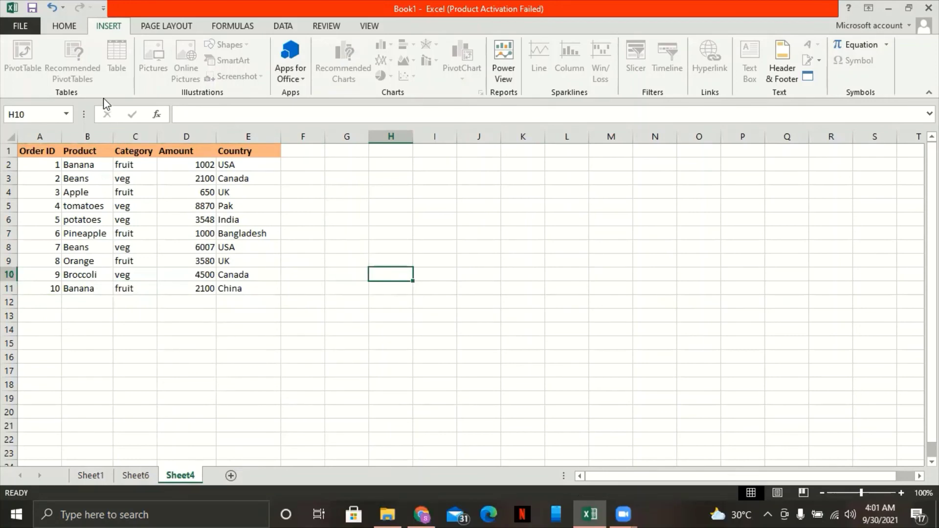
Step: Encrypt Book1 with a password through the Info page's Protect Workbook options
left_click(26, 30)
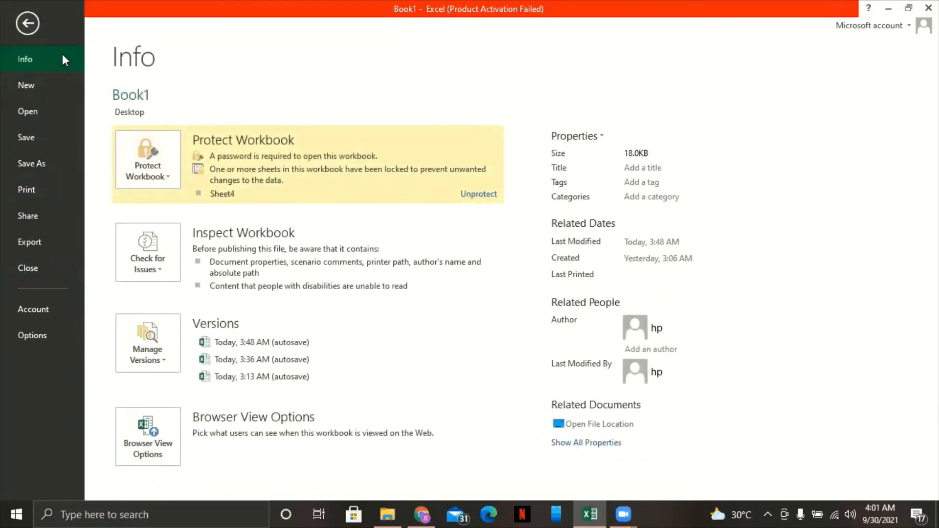
left_click(164, 178)
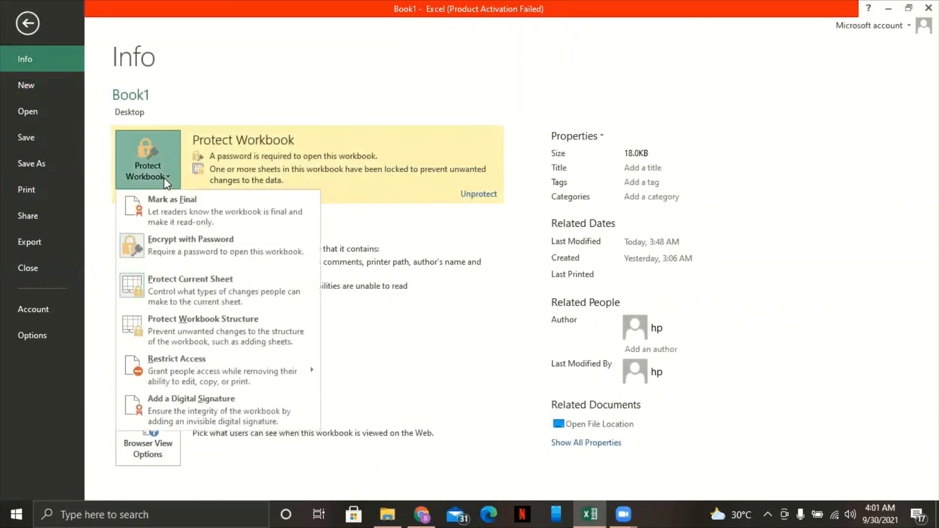
left_click(223, 245)
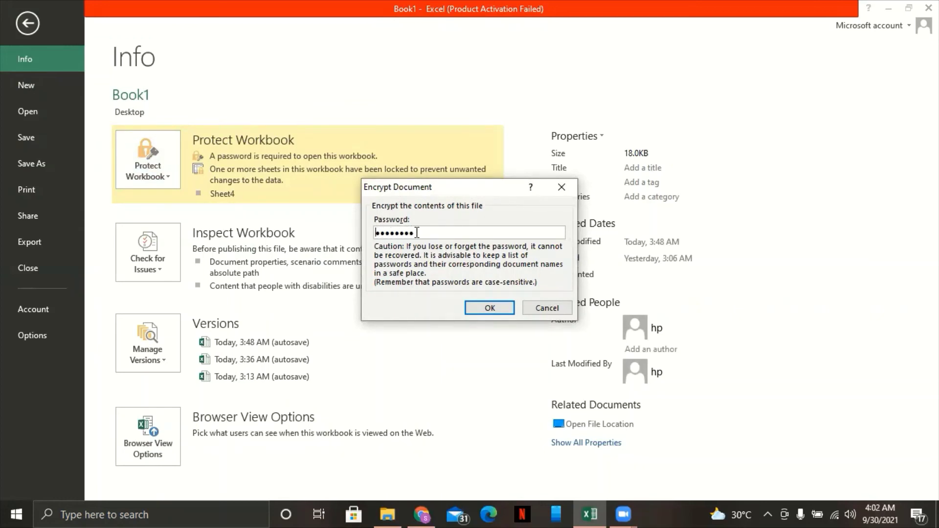
left_click(500, 312)
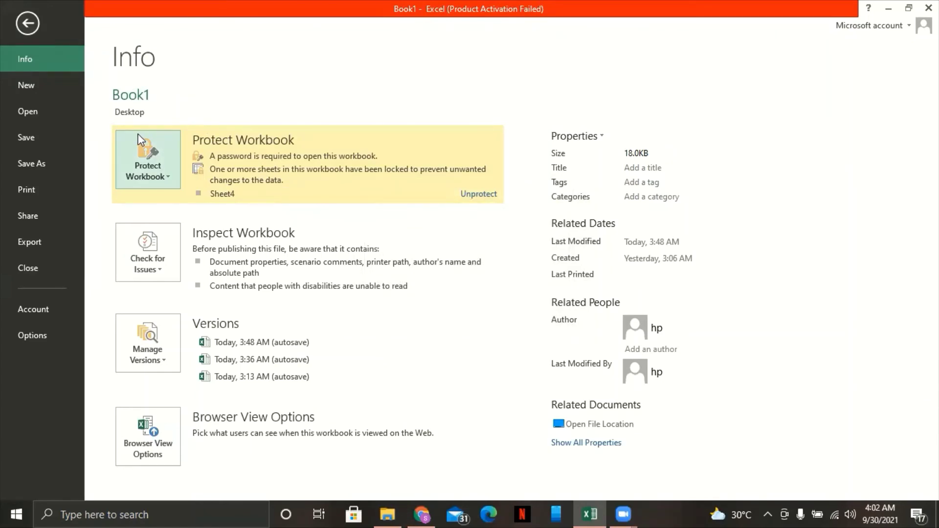
Step: Leave Backstage view and return to the Sheet4 orders worksheet
left_click(28, 23)
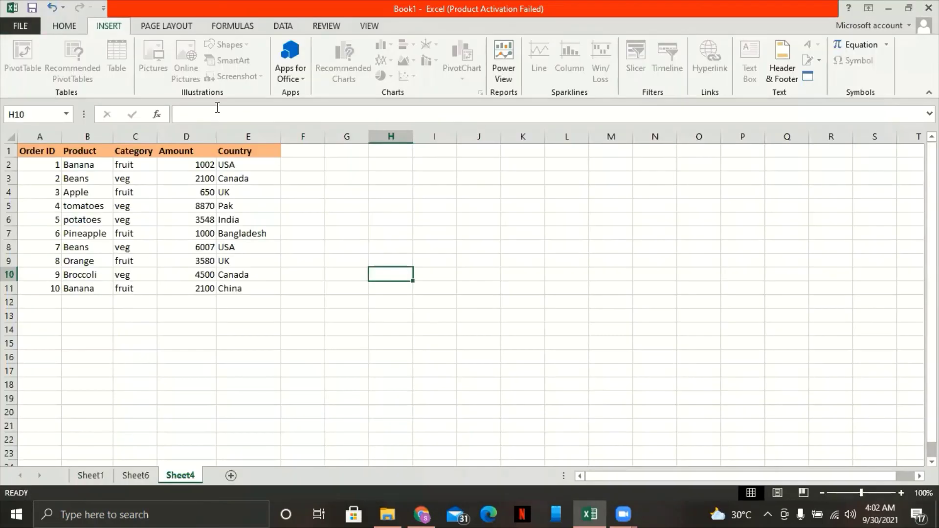